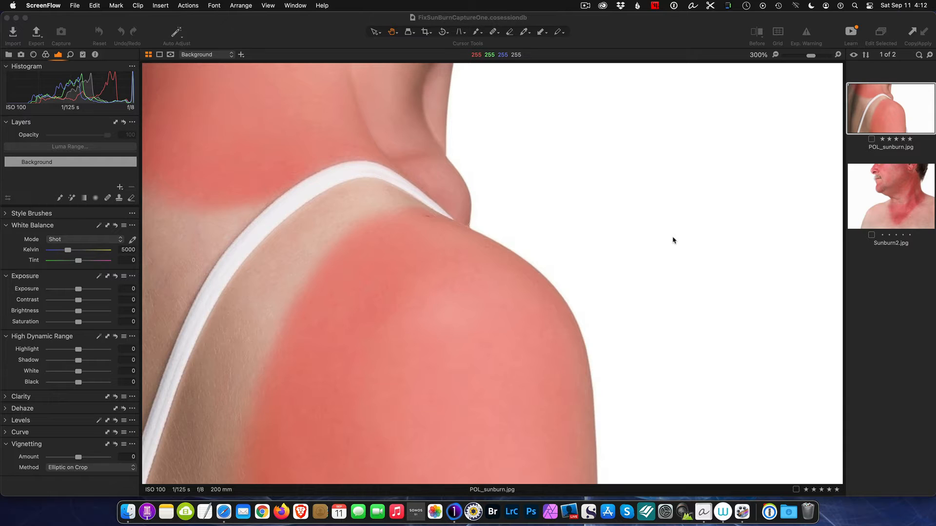
Step: Look through the capture, lens, color, exposure, styles and info tool sets, ending with the session library and filters
{"action": "left_click", "coordinate": [295, 30]}
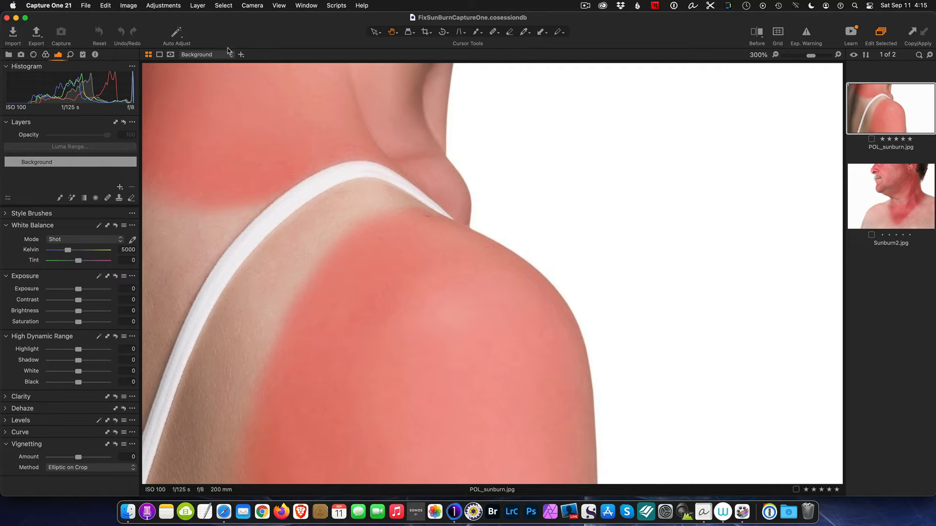
{"action": "left_click", "coordinate": [12, 57]}
{"action": "left_click", "coordinate": [21, 55]}
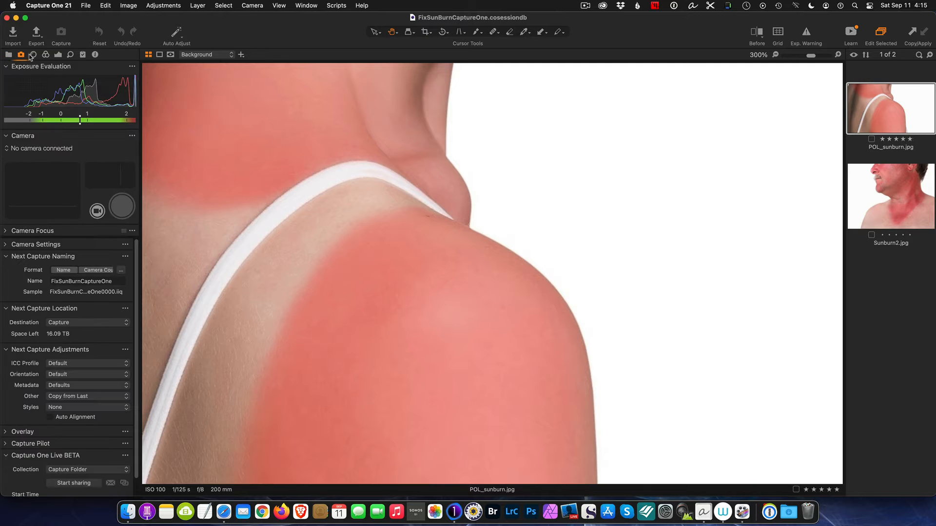
{"action": "left_click", "coordinate": [34, 55]}
{"action": "left_click", "coordinate": [45, 55]}
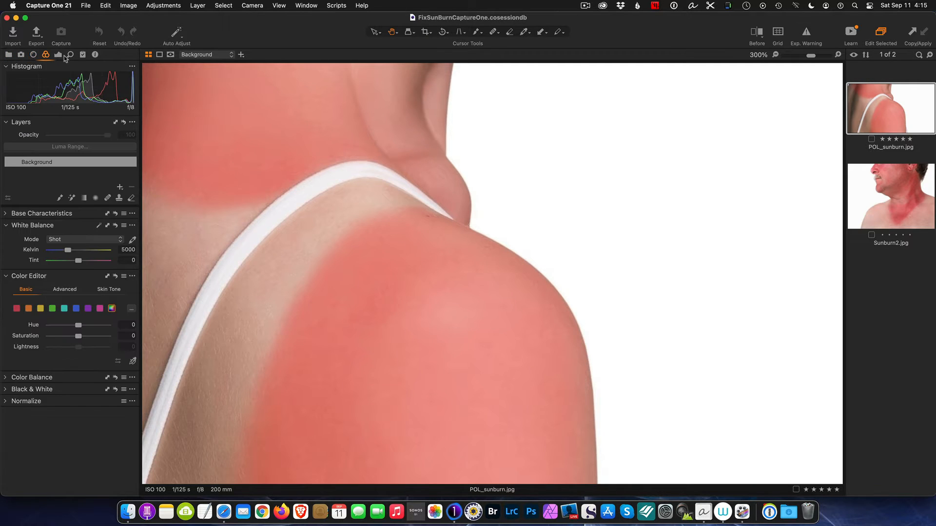
{"action": "left_click", "coordinate": [61, 55]}
{"action": "left_click", "coordinate": [83, 55]}
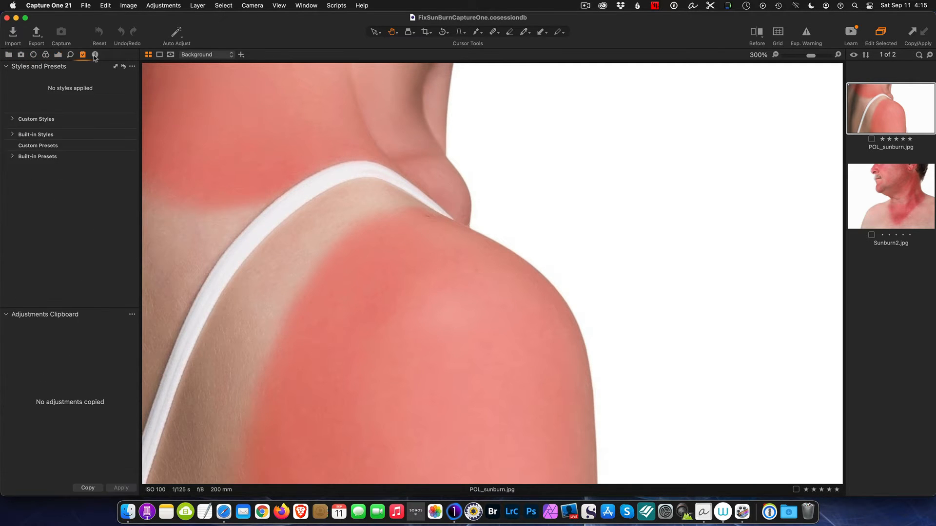
{"action": "left_click", "coordinate": [95, 55]}
{"action": "left_click", "coordinate": [9, 54]}
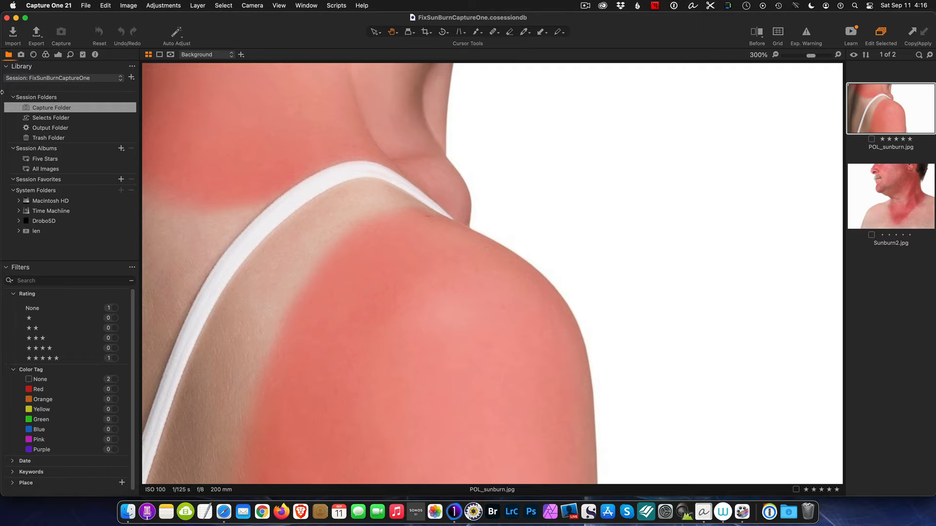
Step: Switch the interface layout to the Migration workspace
{"action": "left_click", "coordinate": [315, 6]}
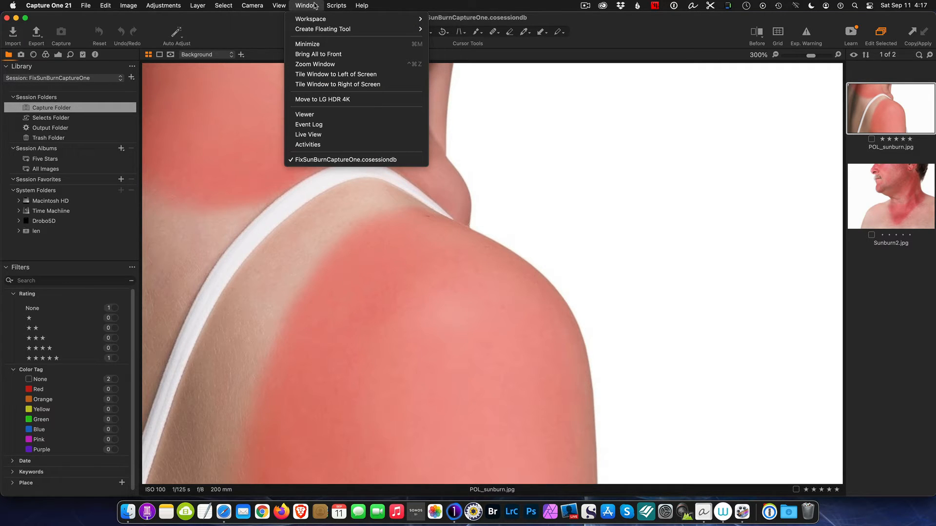
{"action": "mouse_move", "coordinate": [332, 20]}
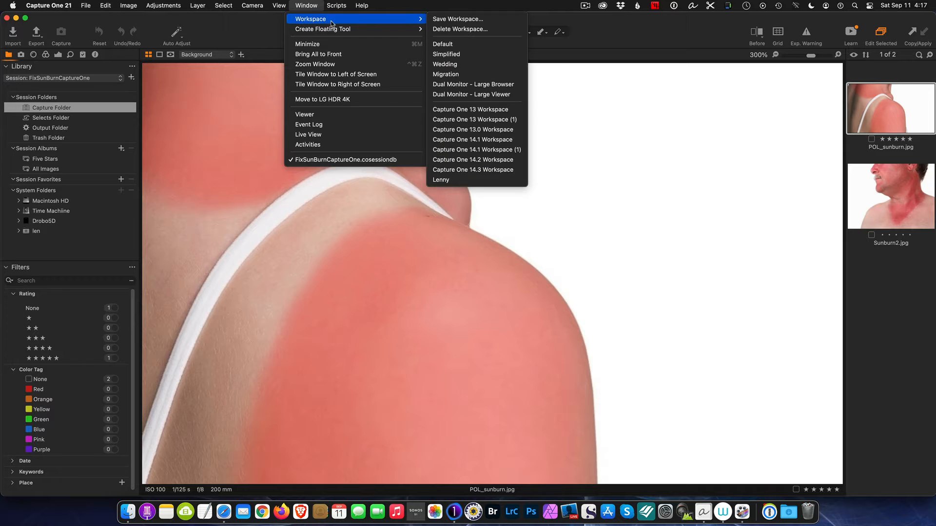
{"action": "left_click", "coordinate": [462, 75]}
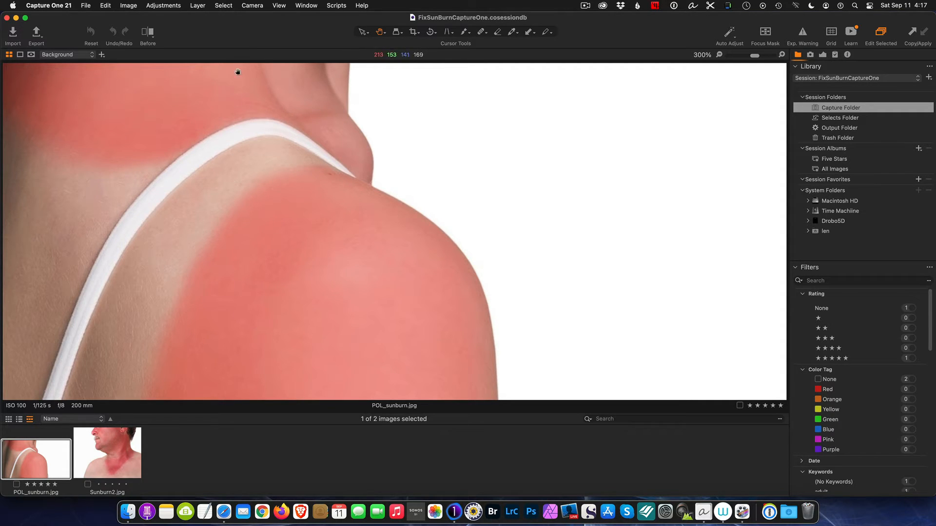
Step: Return the interface layout to the Default workspace
{"action": "left_click", "coordinate": [313, 6]}
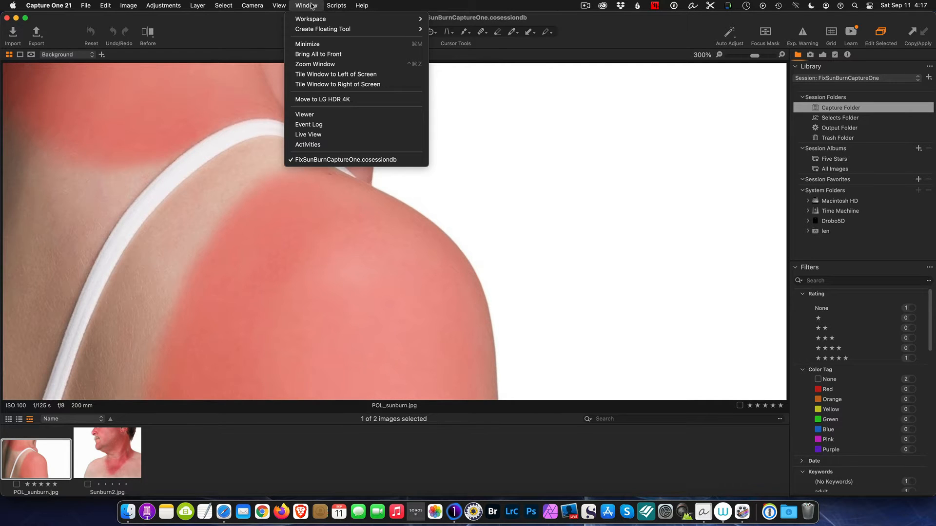
{"action": "mouse_move", "coordinate": [326, 20]}
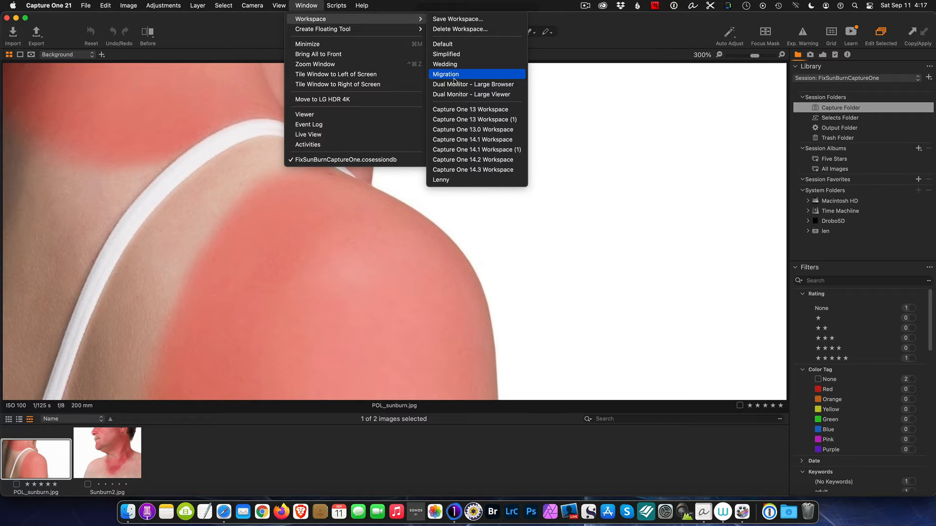
{"action": "left_click", "coordinate": [450, 44]}
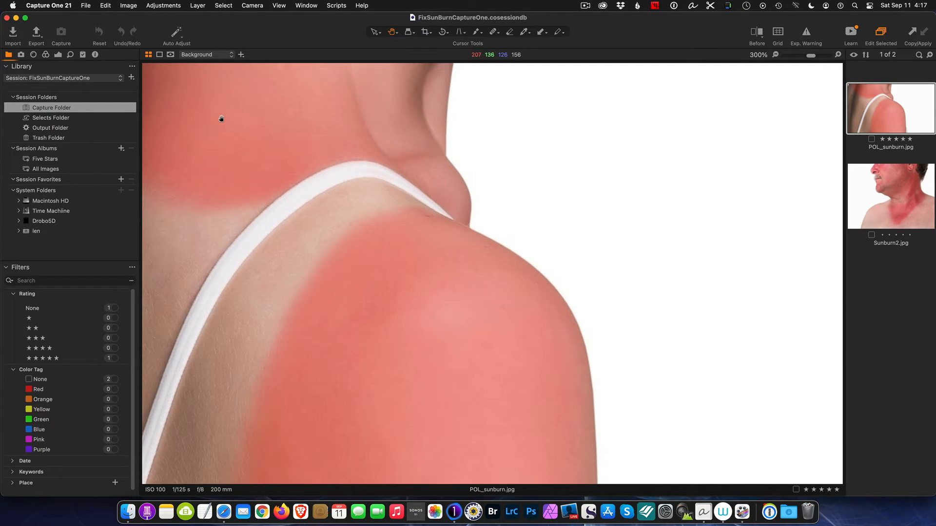
Step: Create a new session named "Model2 Session" from the Blank template
{"action": "left_click", "coordinate": [88, 11]}
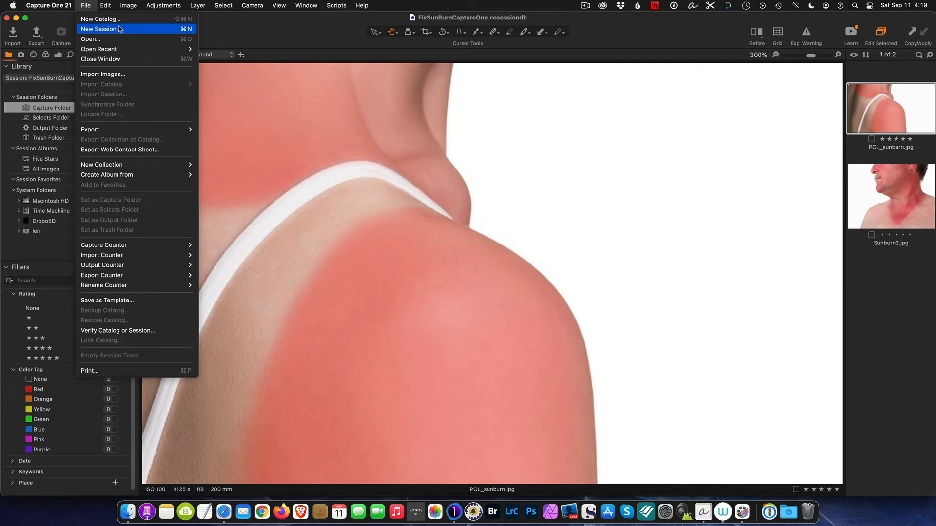
{"action": "left_click", "coordinate": [120, 30]}
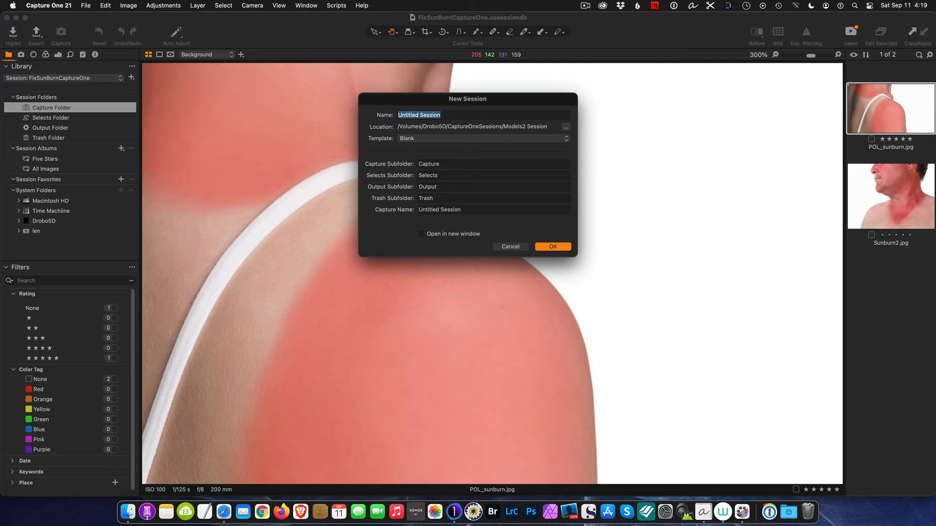
{"action": "type", "text": "Model2 Session"}
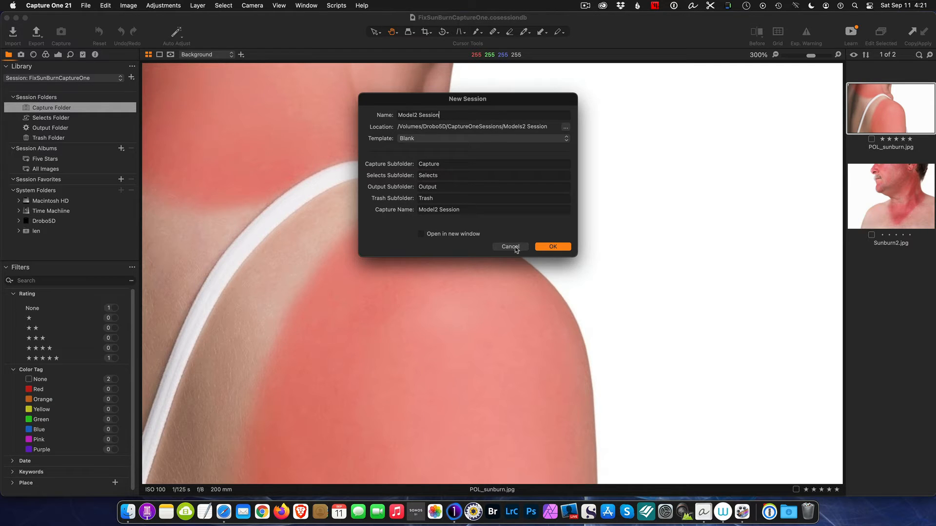
{"action": "left_click", "coordinate": [552, 247]}
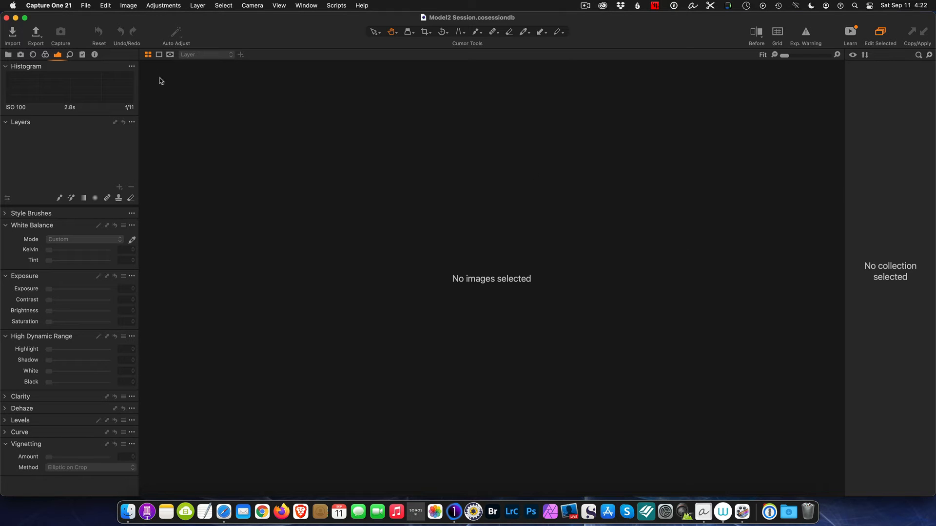
Step: Start an image import from the Models2 folder and set its destination to the Capture Folder
{"action": "left_click", "coordinate": [13, 33]}
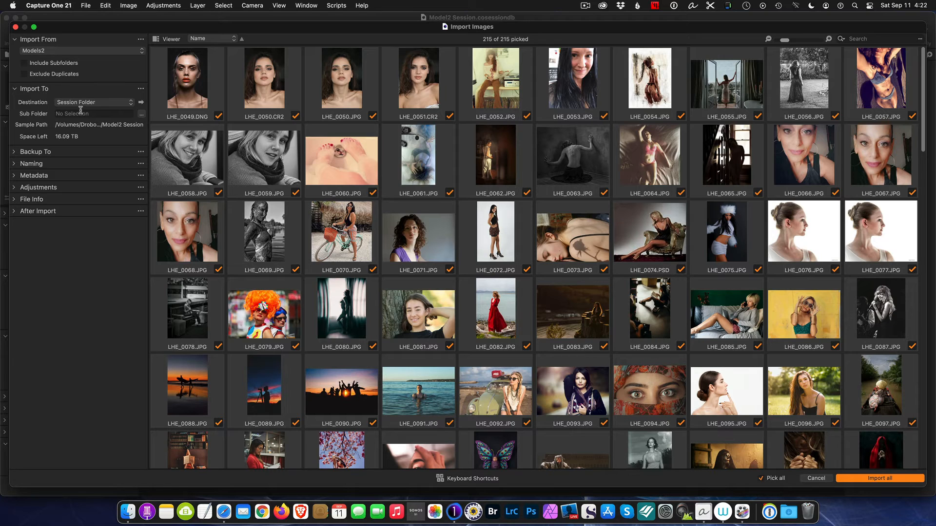
{"action": "left_click", "coordinate": [106, 107]}
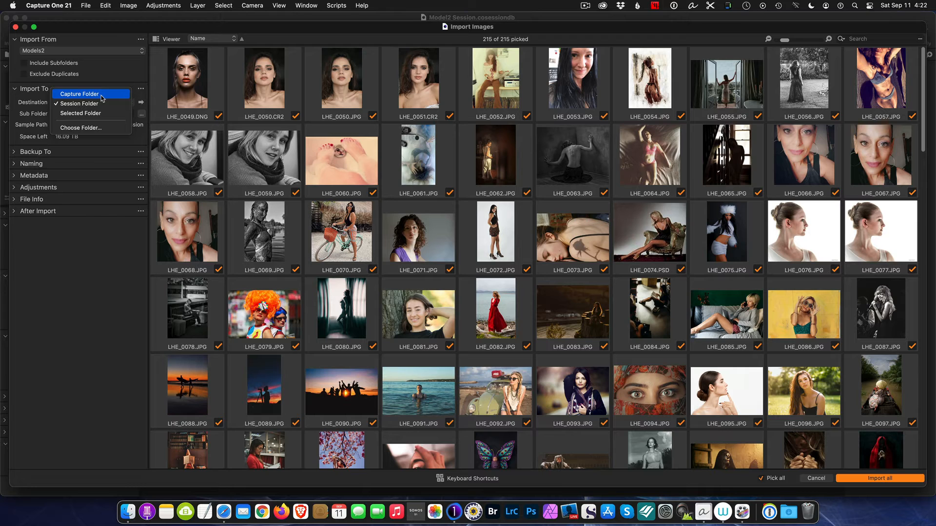
{"action": "left_click", "coordinate": [103, 97]}
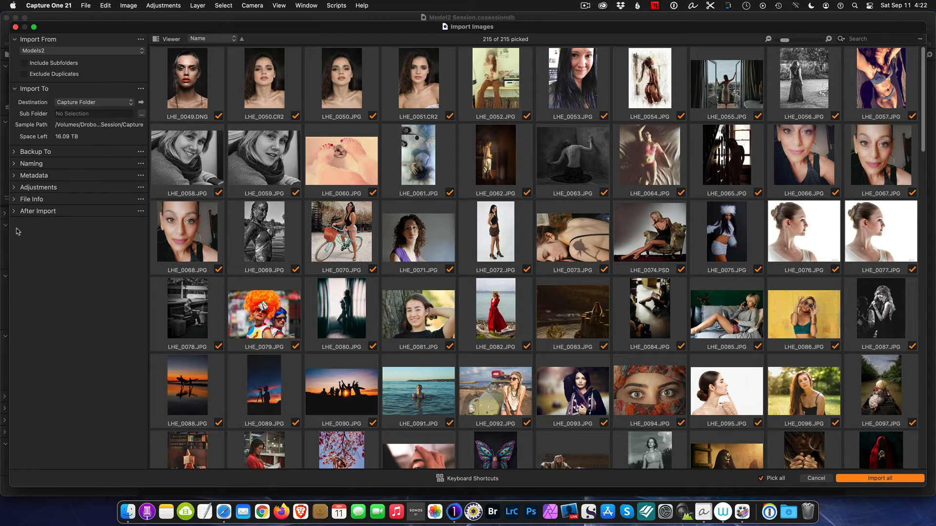
Step: Expand the naming, metadata and adjustments import settings and import all picked images into the session
{"action": "left_click", "coordinate": [14, 166]}
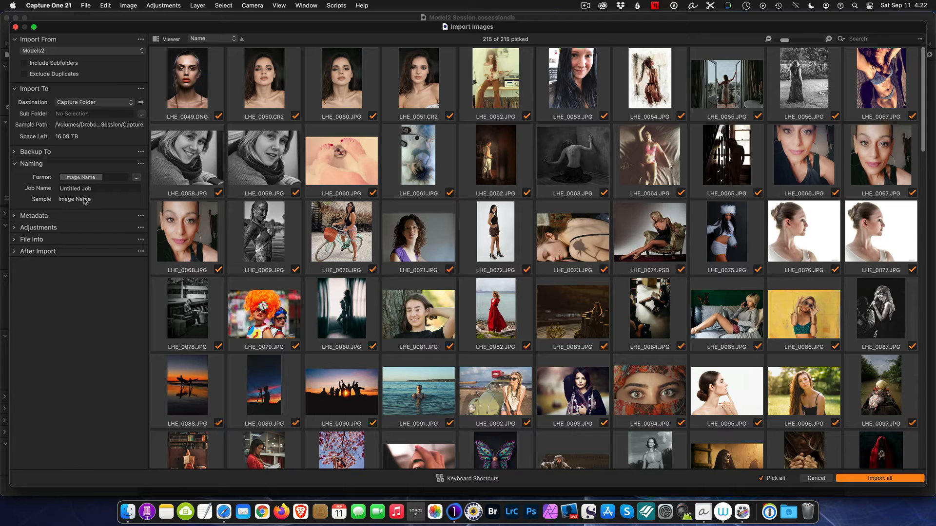
{"action": "left_click", "coordinate": [16, 217]}
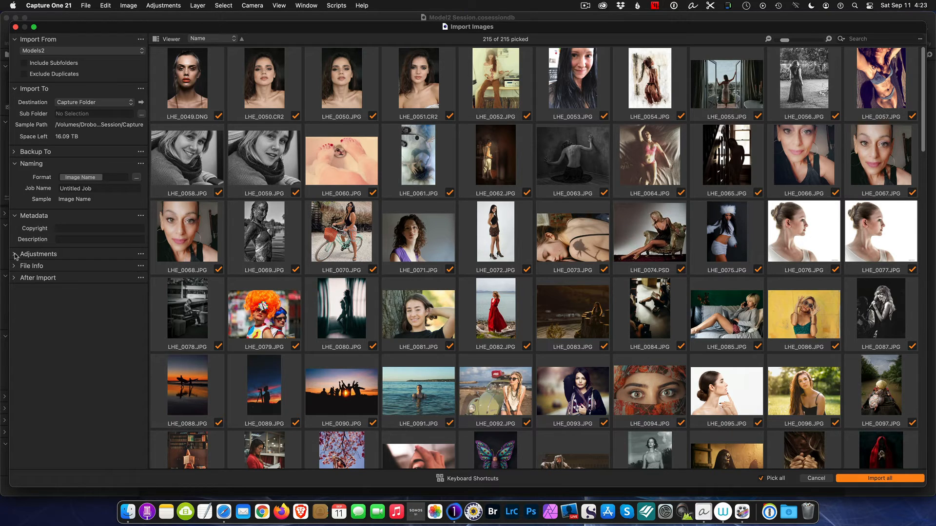
{"action": "left_click", "coordinate": [15, 255]}
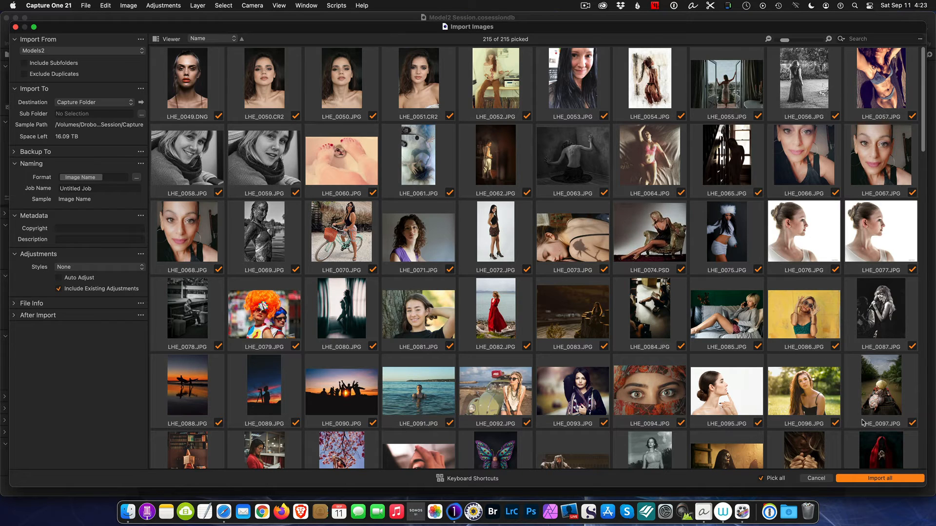
{"action": "left_click", "coordinate": [882, 479]}
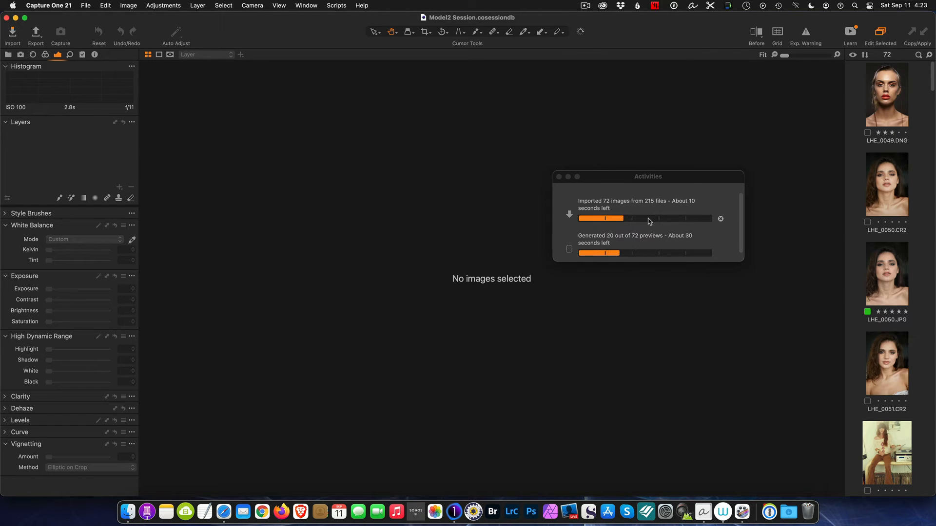
Step: Move the import progress window aside and view LHE_0049.DNG and LHE_0050.CR2, returning to LHE_0049.DNG
{"action": "left_click_drag", "start_coordinate": [682, 180], "coordinate": [783, 138]}
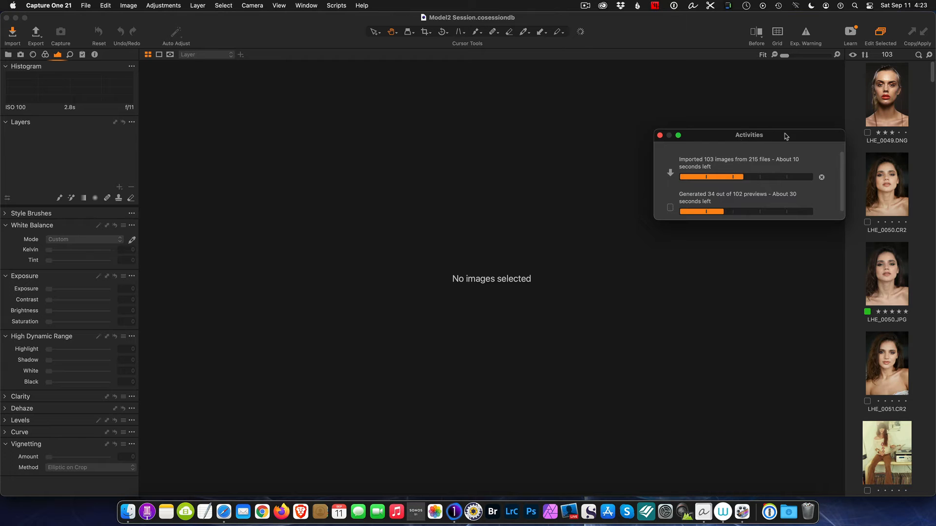
{"action": "left_click", "coordinate": [891, 91]}
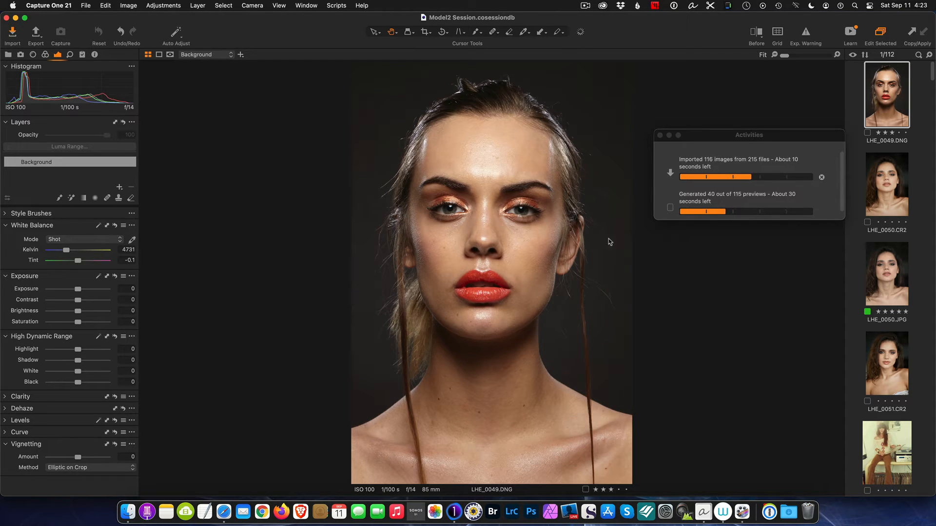
{"action": "left_click", "coordinate": [885, 190]}
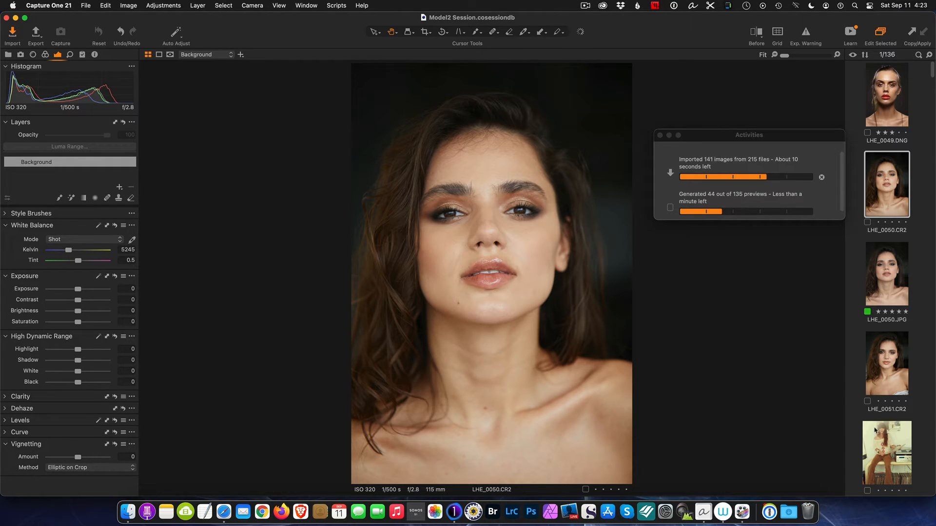
{"action": "left_click", "coordinate": [891, 95]}
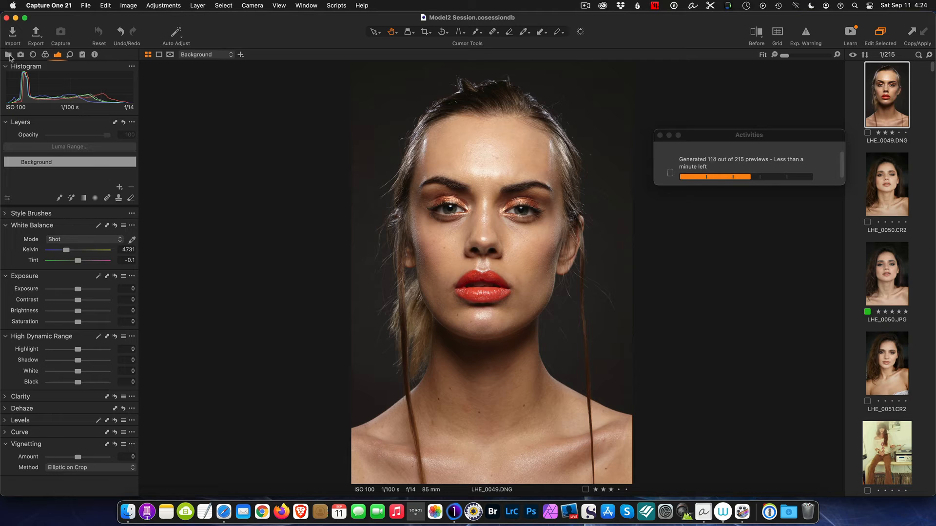
Step: In the session library, filter by the Red color tag, switch the filter to untagged images and select LHE_0049.DNG
{"action": "left_click", "coordinate": [8, 55]}
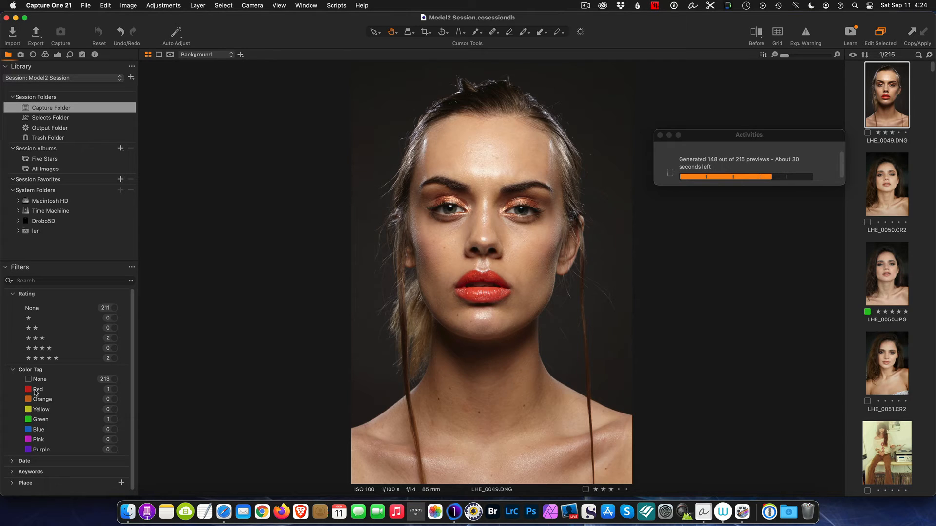
{"action": "left_click", "coordinate": [37, 390]}
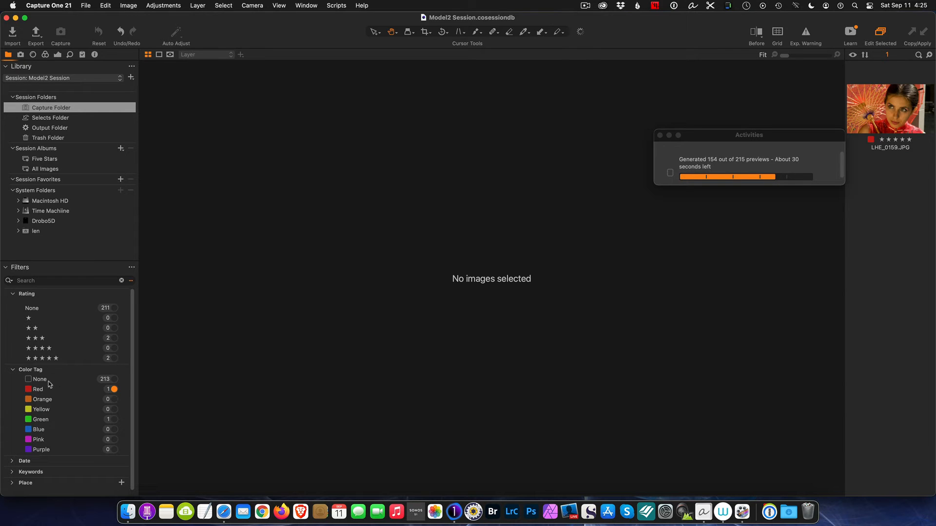
{"action": "left_click", "coordinate": [28, 381]}
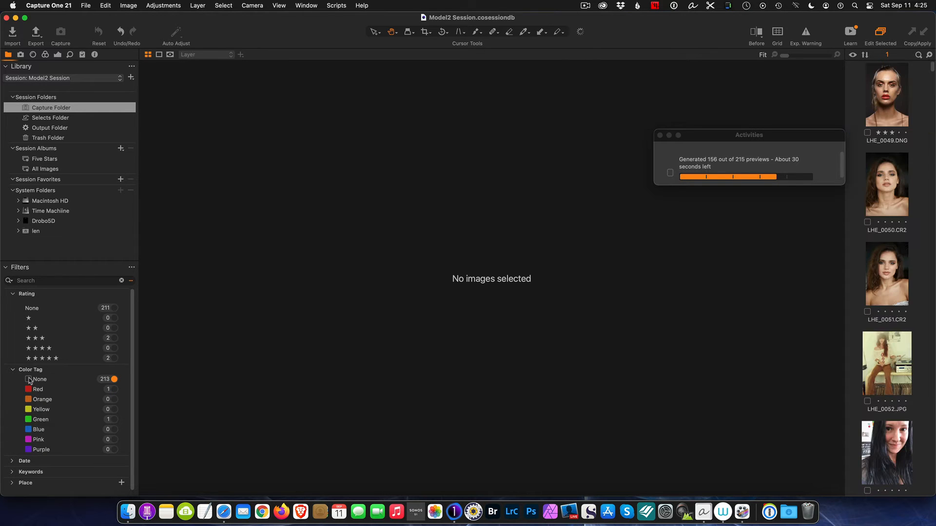
{"action": "left_click", "coordinate": [882, 107]}
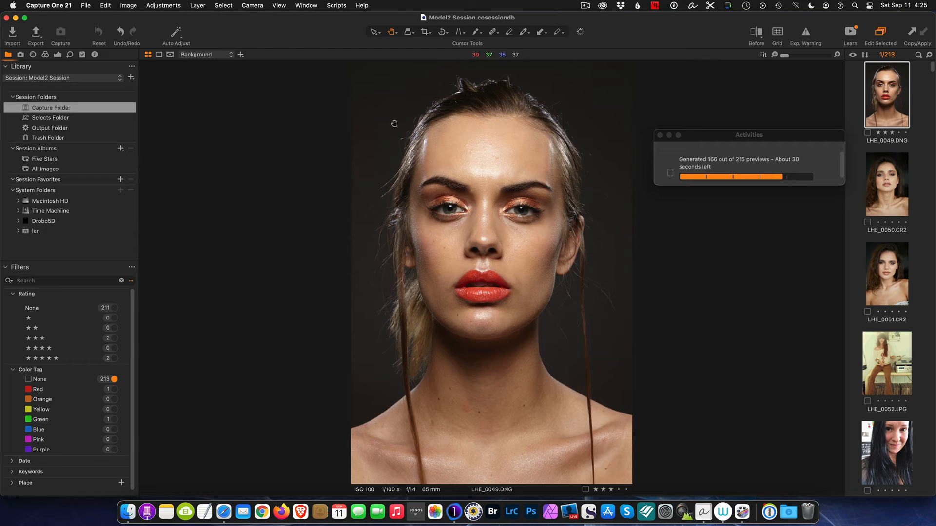
Step: Examine the tethered capture settings and the lens correction tools, including the list of available lens profiles, without changing the profile
{"action": "left_click", "coordinate": [21, 54]}
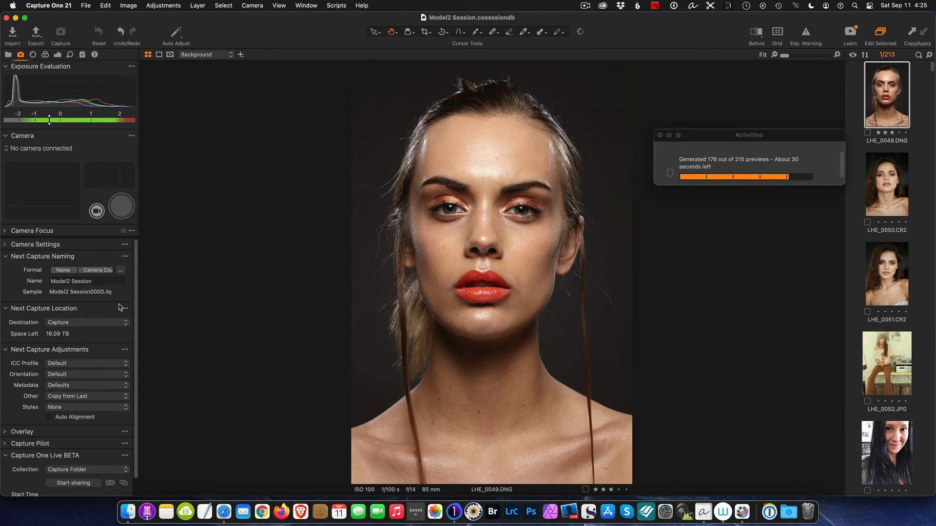
{"action": "left_click", "coordinate": [33, 54]}
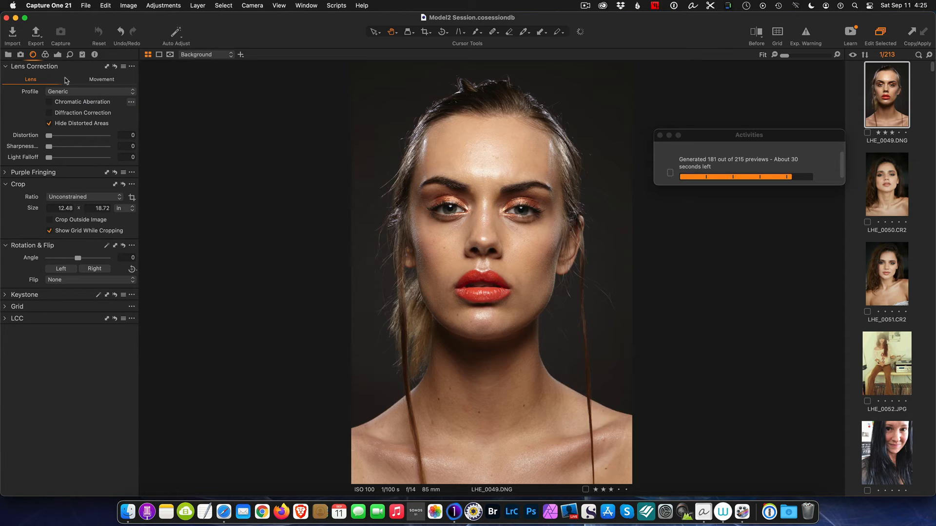
{"action": "left_click", "coordinate": [106, 93]}
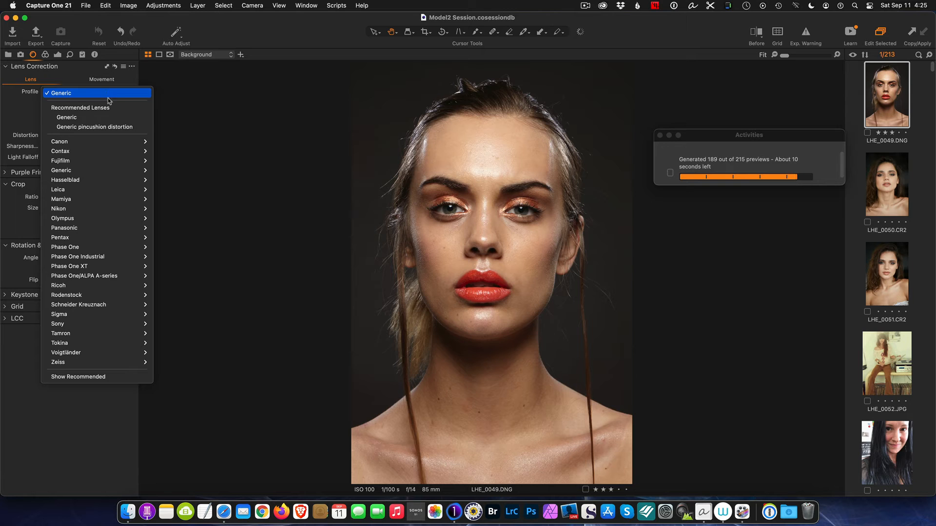
{"action": "mouse_move", "coordinate": [131, 142]}
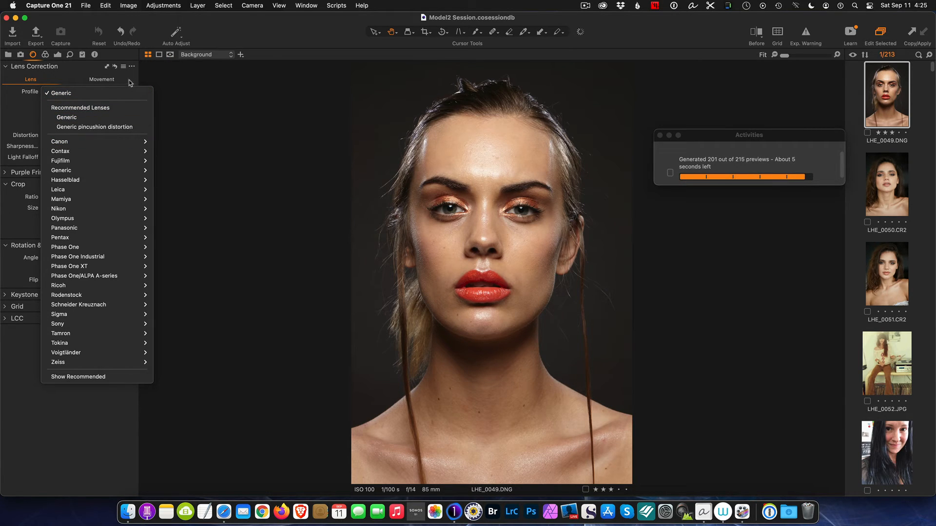
{"action": "left_click", "coordinate": [132, 81]}
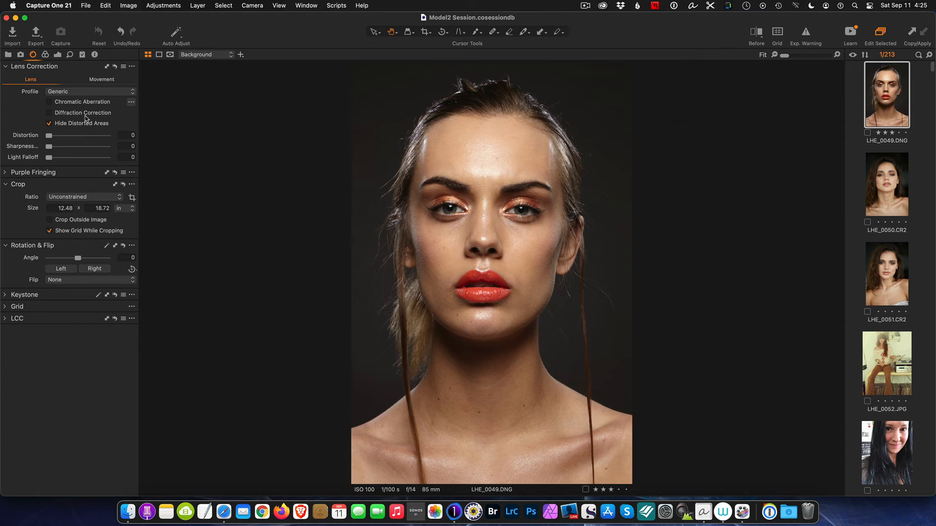
Step: Examine the color and exposure tools, lowering the Exposure value on LHE_0049.DNG as a trial and resetting it
{"action": "left_click", "coordinate": [46, 56]}
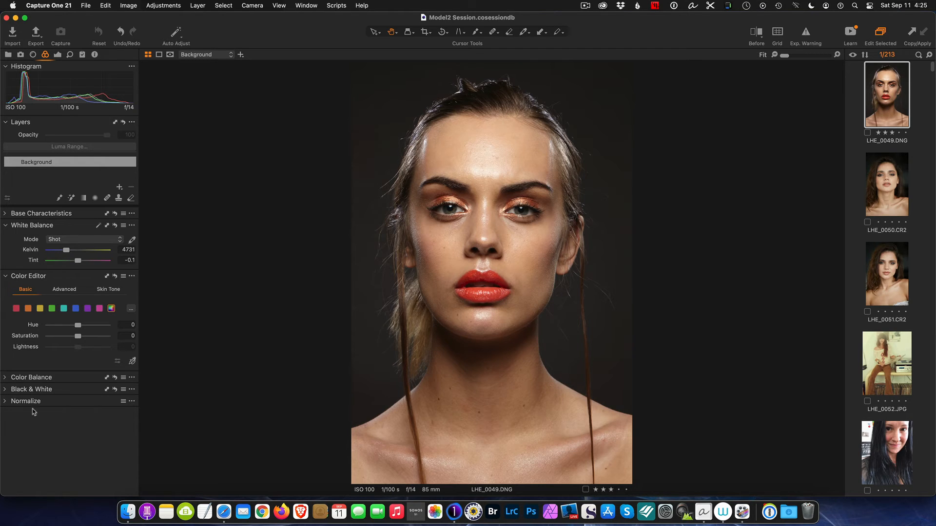
{"action": "left_click", "coordinate": [58, 54]}
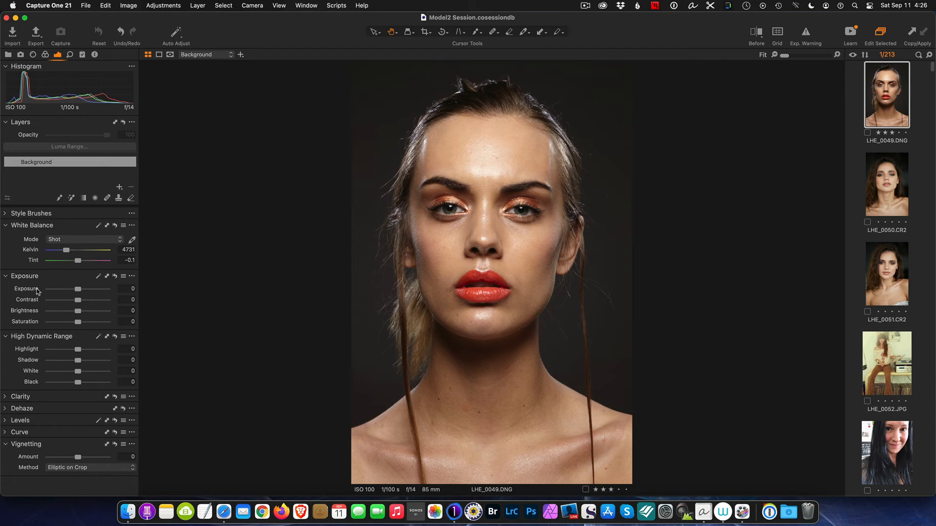
{"action": "mouse_move", "coordinate": [77, 290]}
{"action": "left_mouse_down"}
{"action": "mouse_move", "coordinate": [92, 291]}
{"action": "mouse_move", "coordinate": [69, 292]}
{"action": "left_mouse_up"}
{"action": "double_click", "coordinate": [68, 290]}
Step: Review the detail tools including Layers, the styles and presets, and the metadata and keywords of LHE_0049.DNG
{"action": "left_click", "coordinate": [70, 55]}
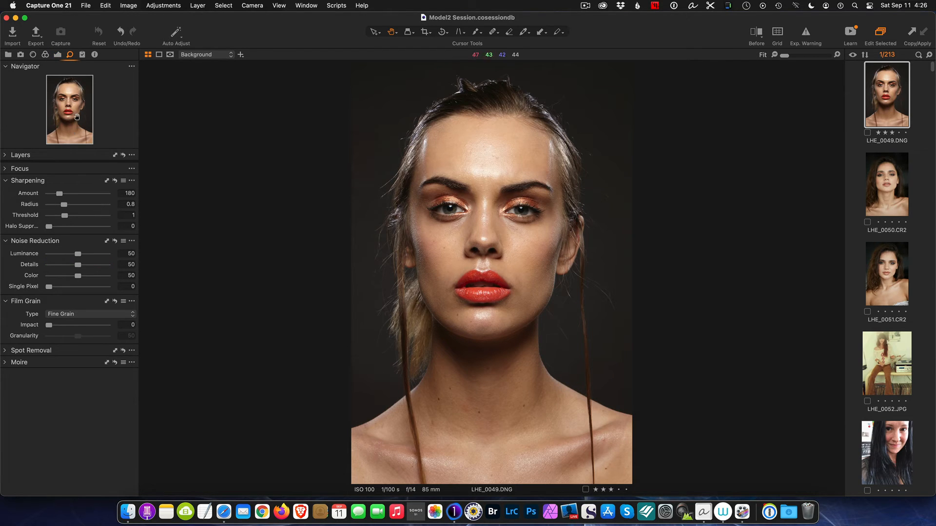
{"action": "left_click", "coordinate": [5, 156]}
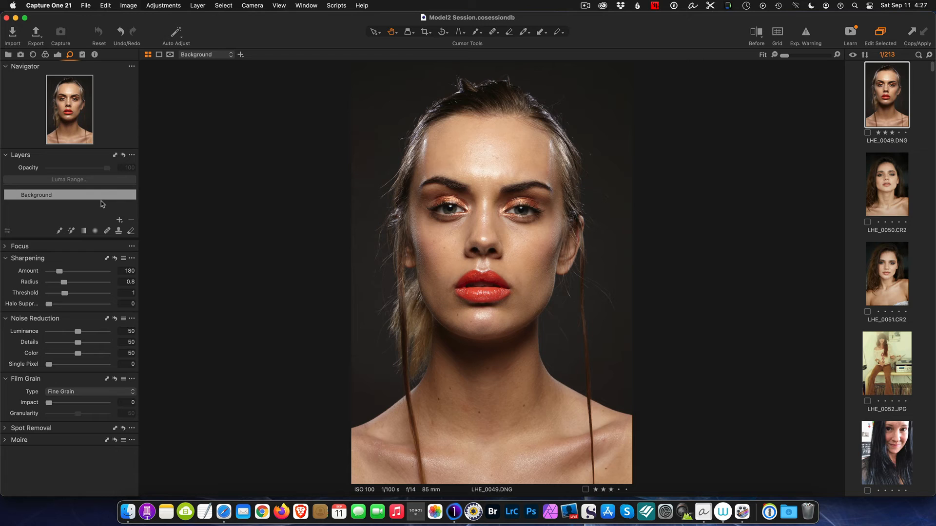
{"action": "left_click", "coordinate": [83, 55]}
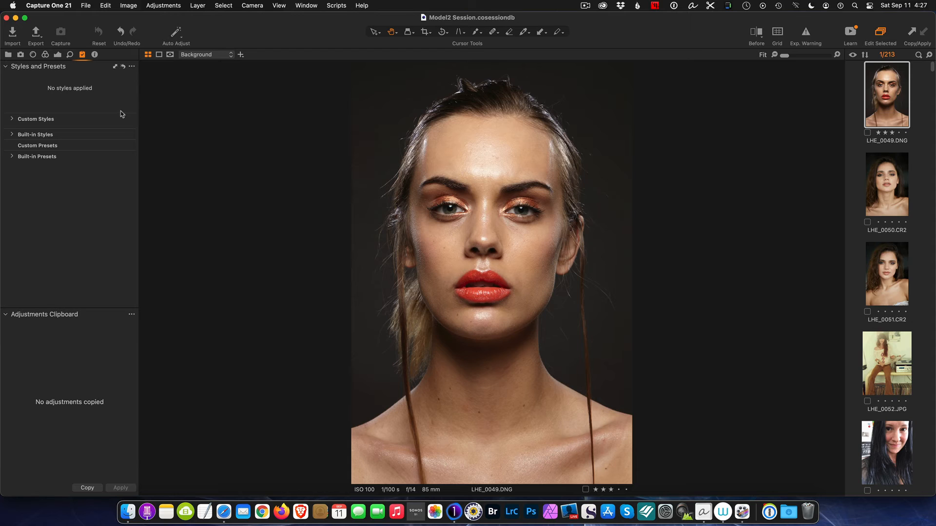
{"action": "left_click", "coordinate": [94, 55]}
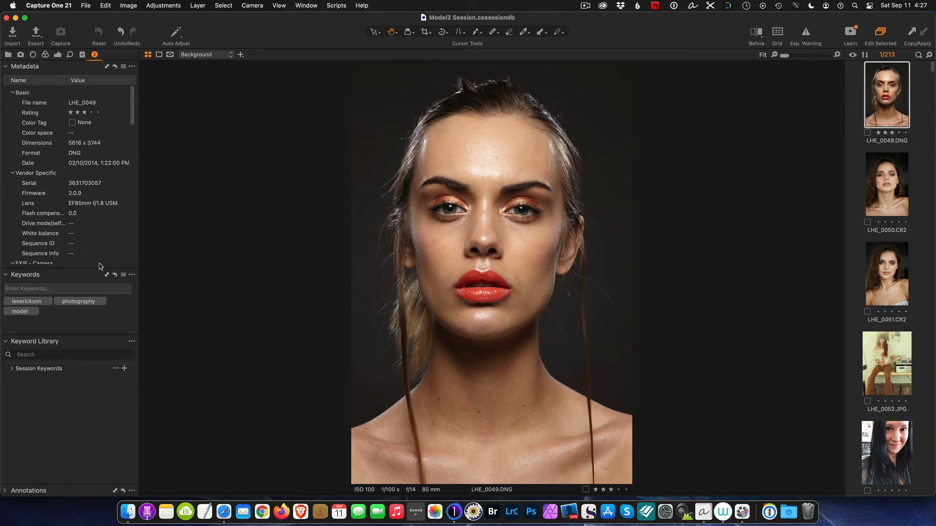
{"action": "scroll", "coordinate": [92, 243], "scroll_direction": "down", "scroll_amount": 3}
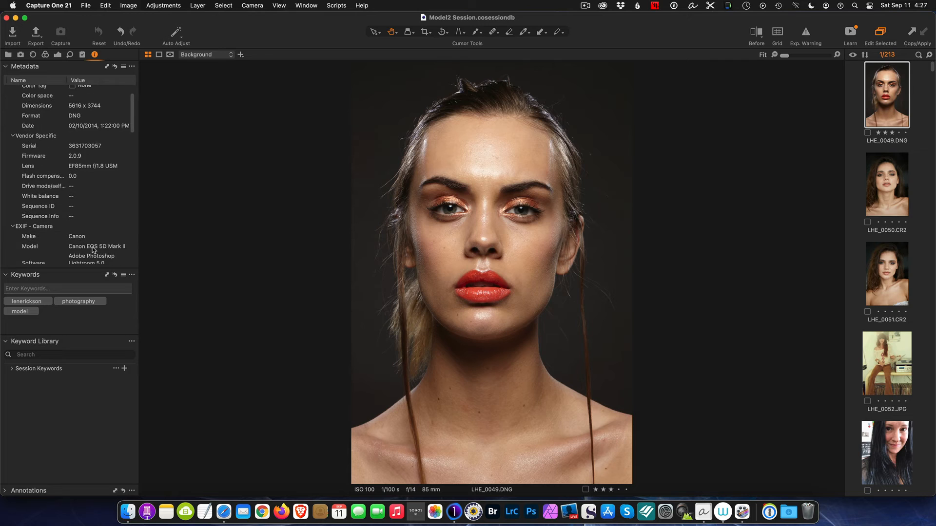
{"action": "scroll", "coordinate": [100, 242], "scroll_direction": "up", "scroll_amount": 3}
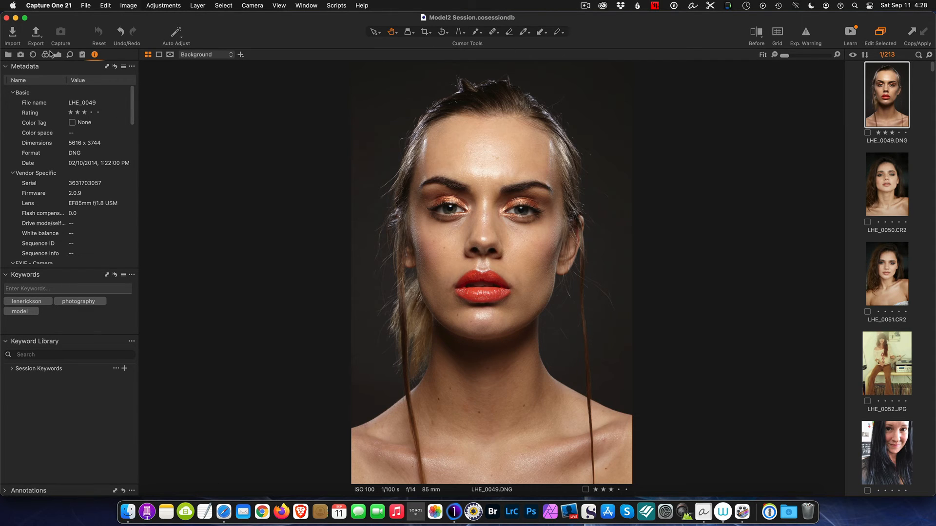
Step: Add a custom tool tab named with the owner's nickname and give it the heart icon
{"action": "right_click", "coordinate": [120, 58]}
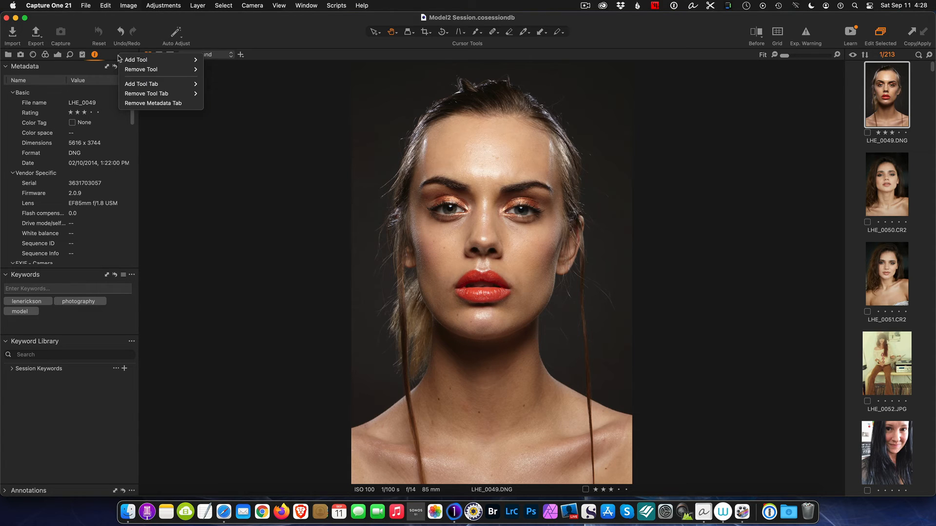
{"action": "mouse_move", "coordinate": [121, 60]}
{"action": "mouse_move", "coordinate": [142, 85]}
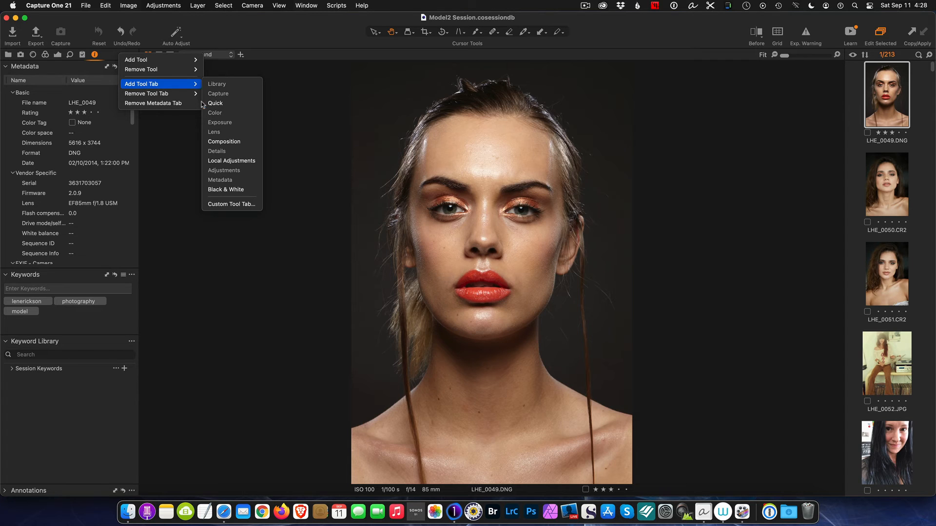
{"action": "left_click", "coordinate": [234, 205]}
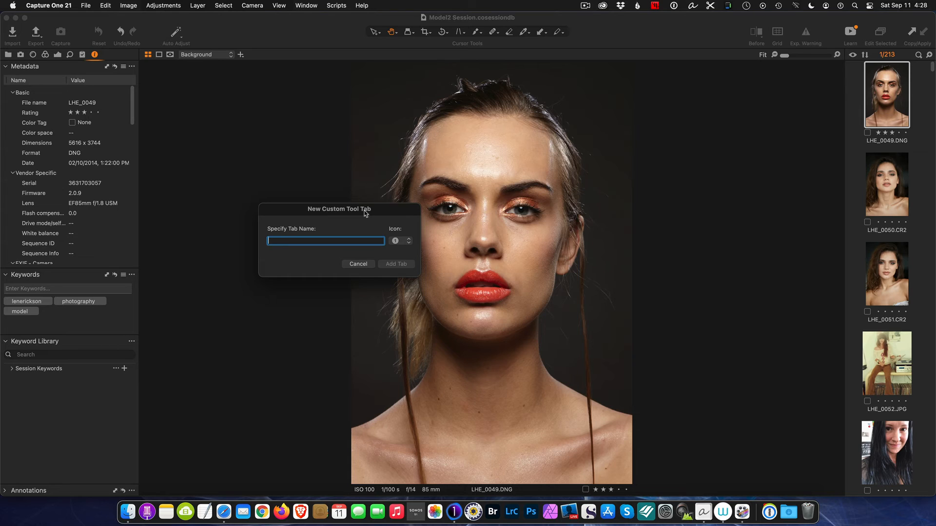
{"action": "type", "text": "Lennys"}
{"action": "left_click", "coordinate": [401, 242]}
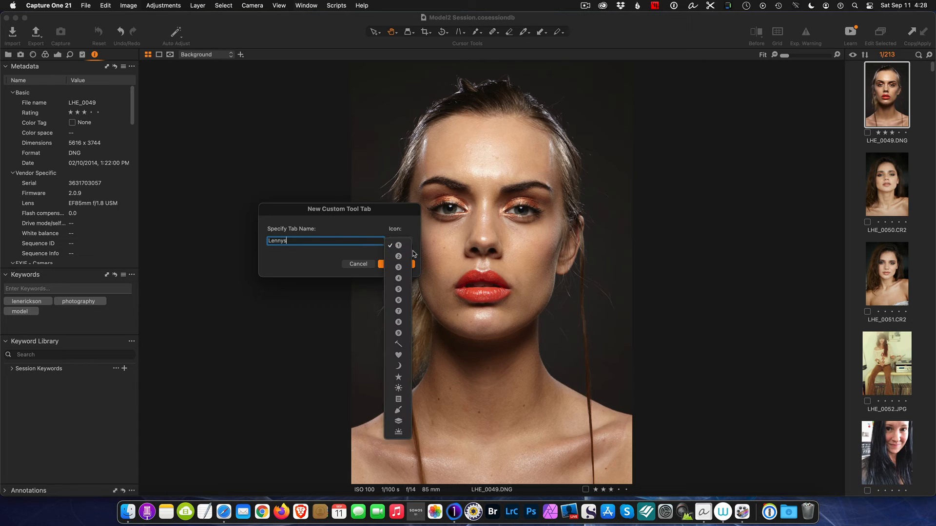
{"action": "left_click", "coordinate": [399, 356]}
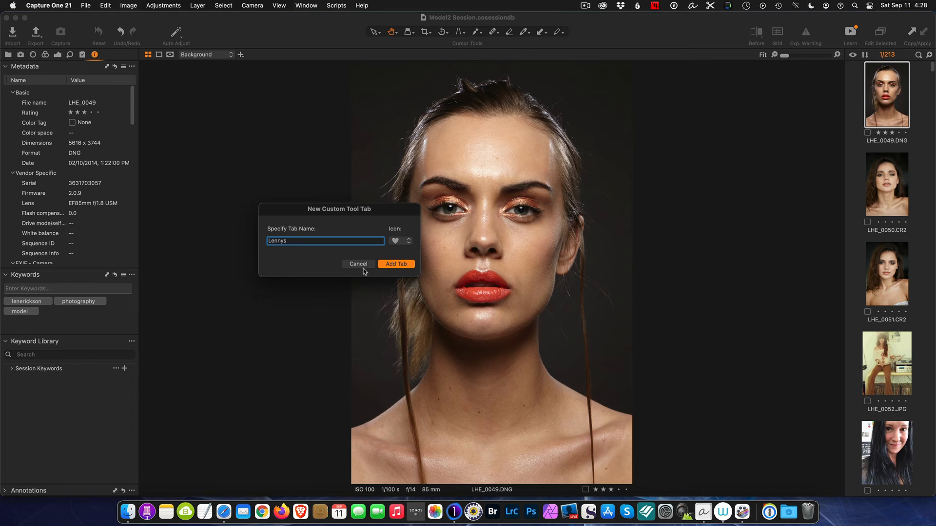
{"action": "left_click", "coordinate": [388, 264]}
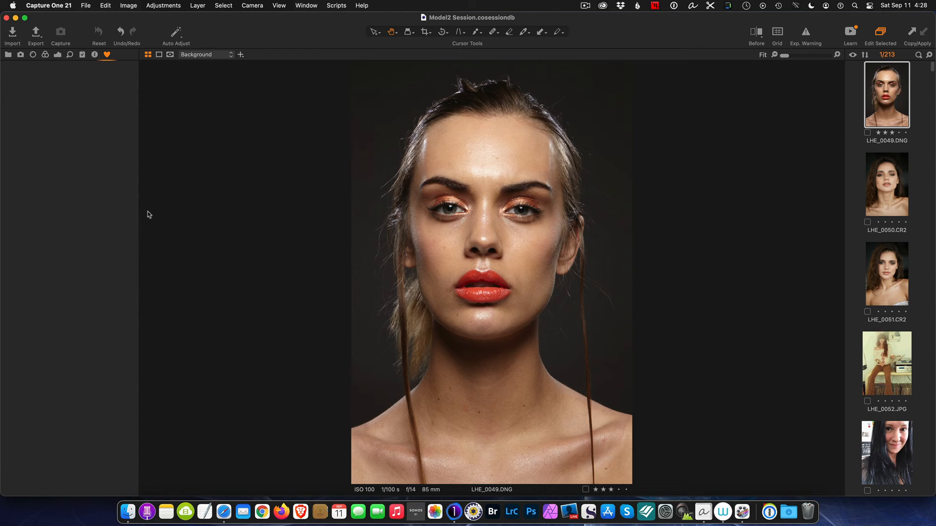
Step: Add the Histogram and White Balance tools to the empty custom heart tool tab
{"action": "right_click", "coordinate": [57, 99]}
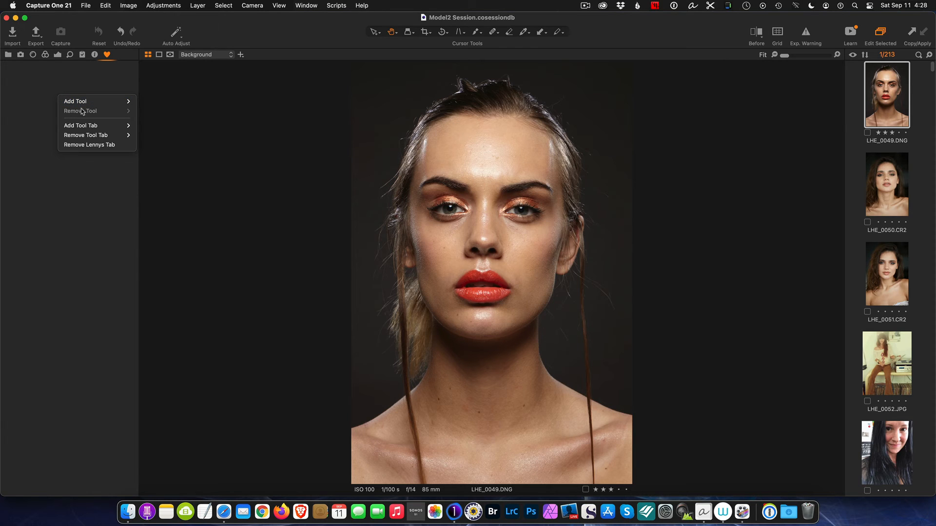
{"action": "mouse_move", "coordinate": [96, 127]}
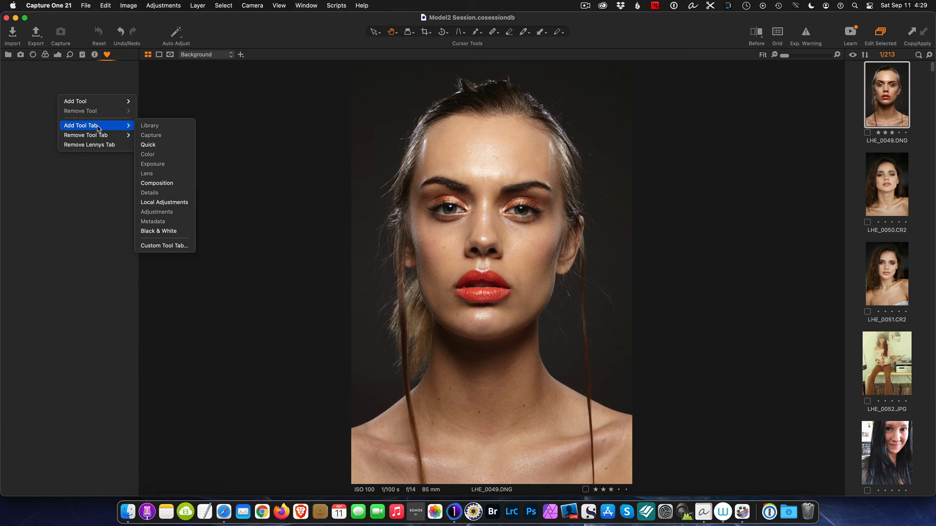
{"action": "mouse_move", "coordinate": [78, 102]}
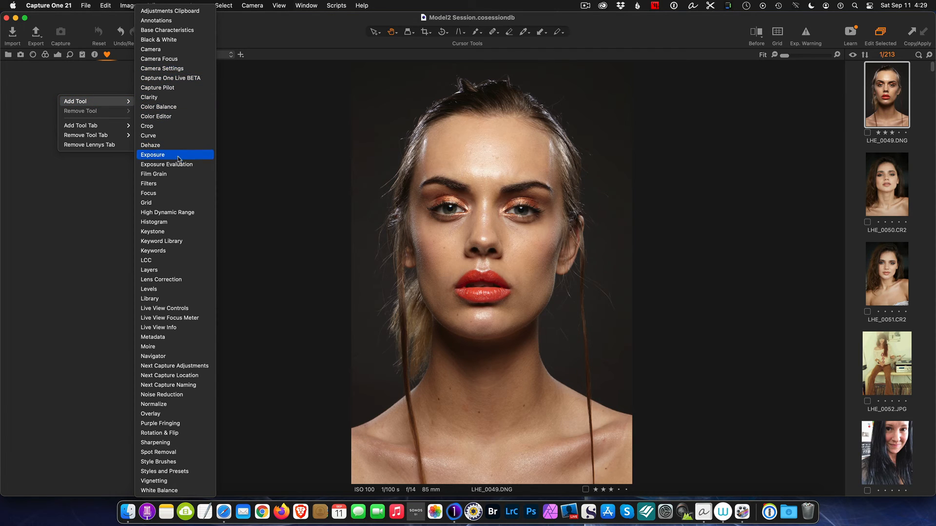
{"action": "left_click", "coordinate": [160, 223]}
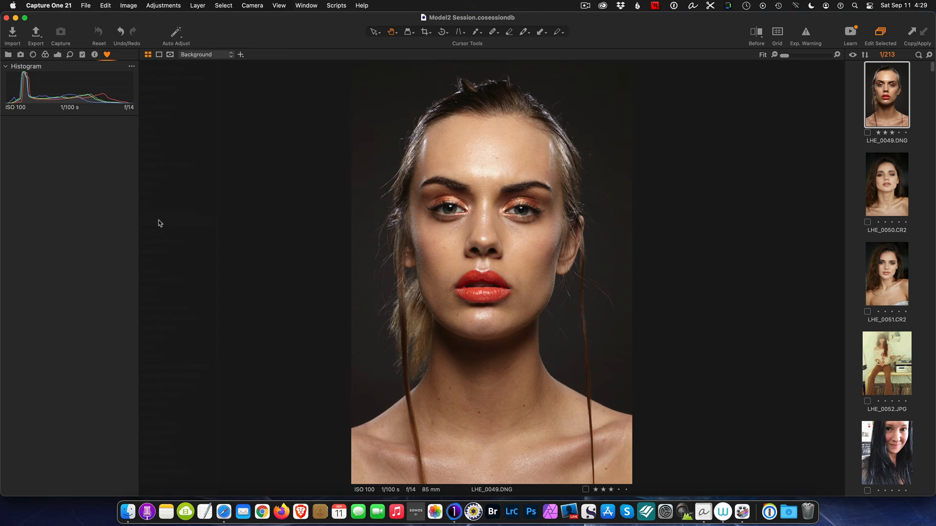
{"action": "right_click", "coordinate": [78, 154]}
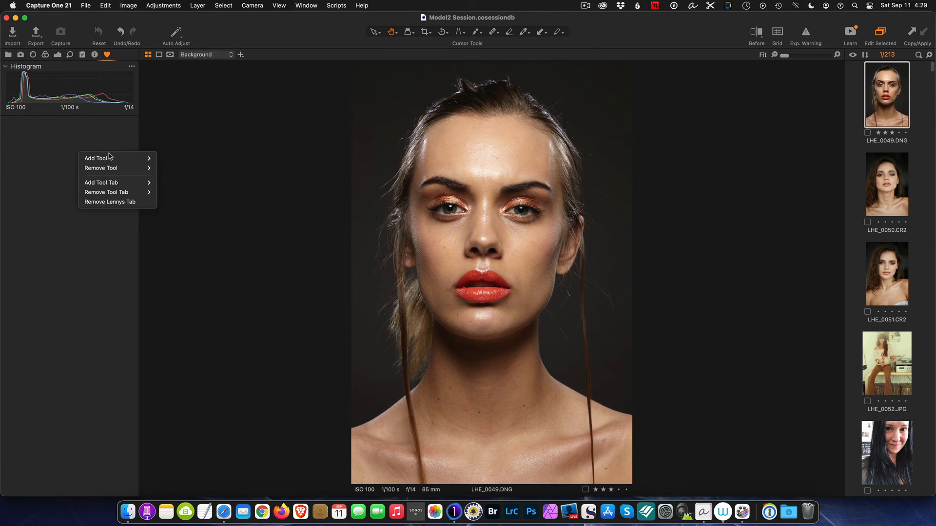
{"action": "mouse_move", "coordinate": [107, 159]}
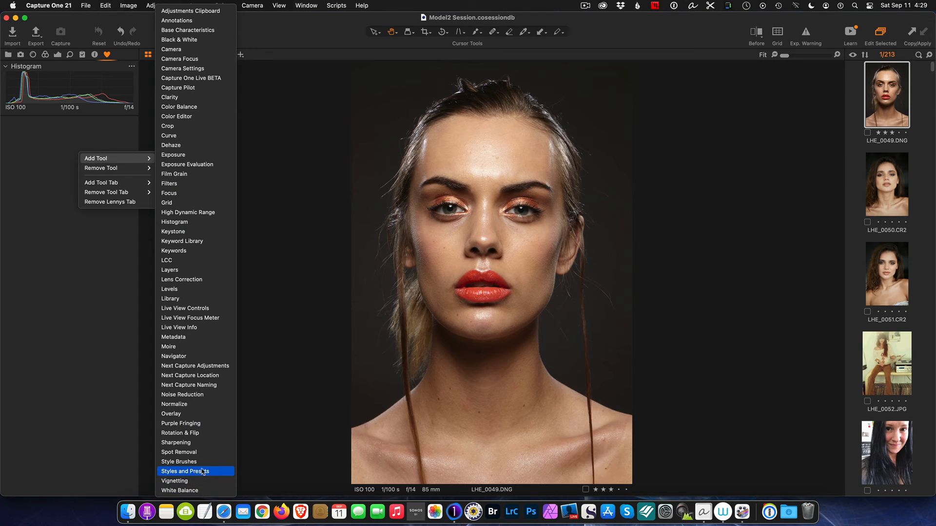
{"action": "left_click", "coordinate": [198, 491]}
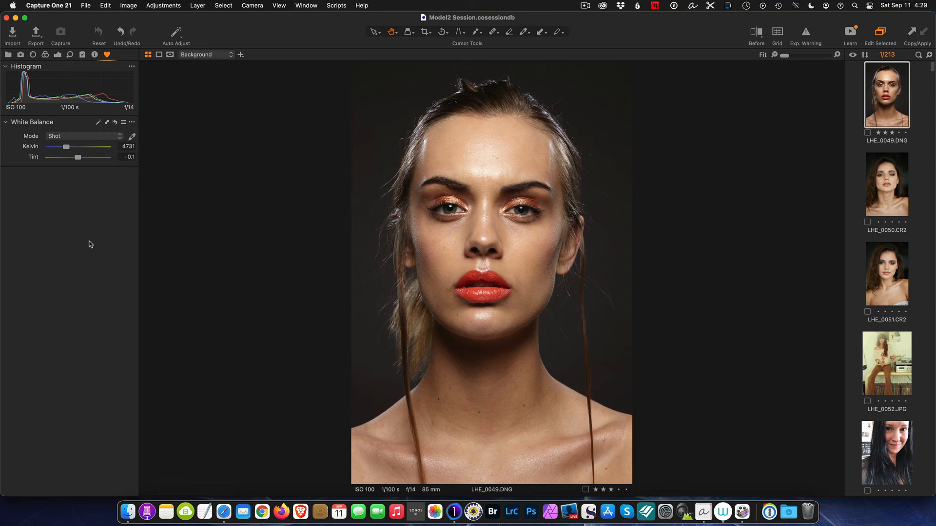
Step: Add the Exposure and Levels tools below White Balance in the custom tool tab
{"action": "right_click", "coordinate": [68, 199]}
{"action": "mouse_move", "coordinate": [94, 203]}
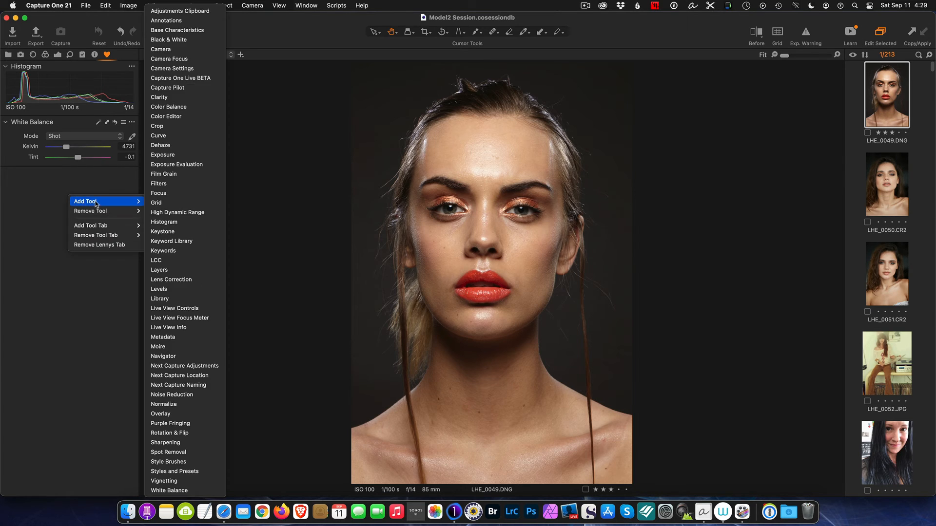
{"action": "left_click", "coordinate": [188, 156]}
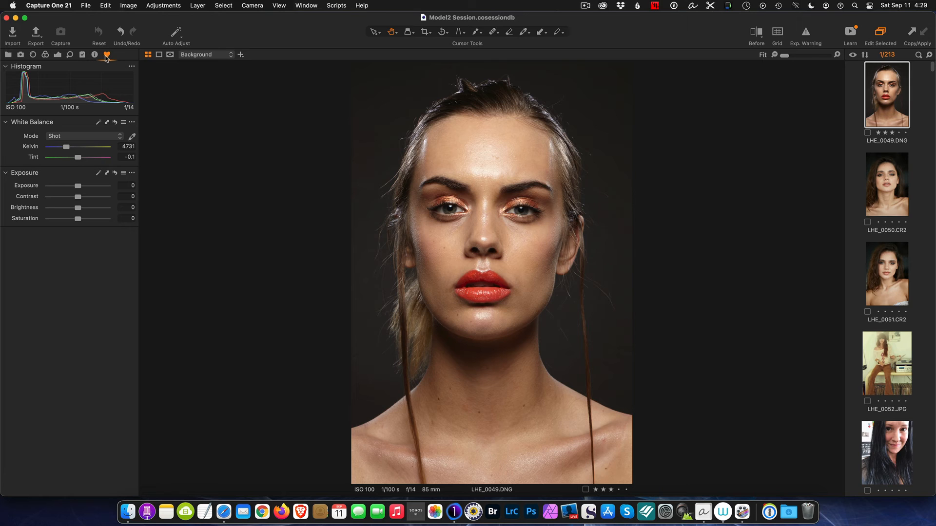
{"action": "right_click", "coordinate": [68, 270]}
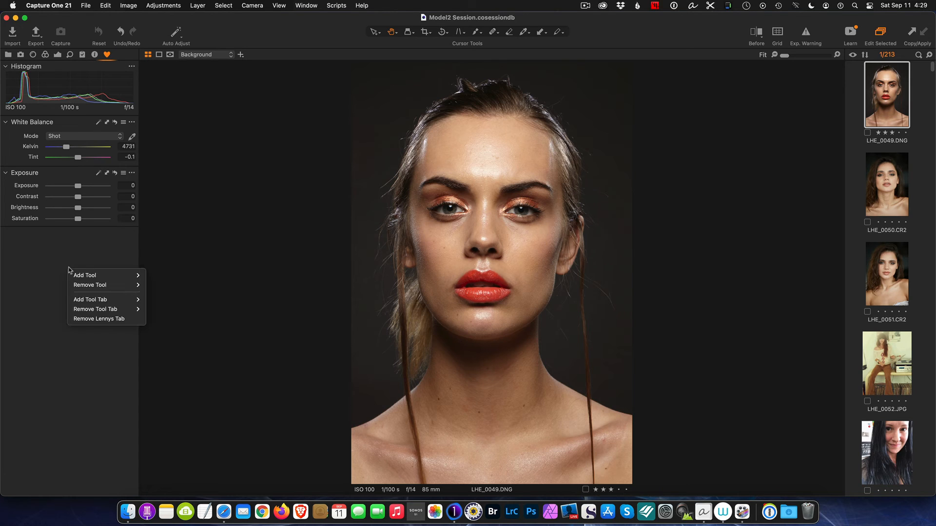
{"action": "mouse_move", "coordinate": [94, 274]}
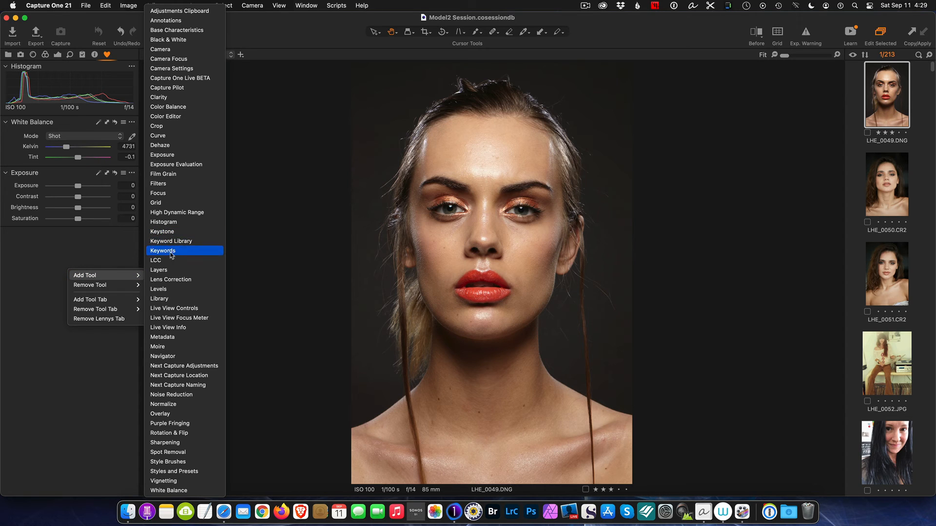
{"action": "left_click", "coordinate": [176, 288]}
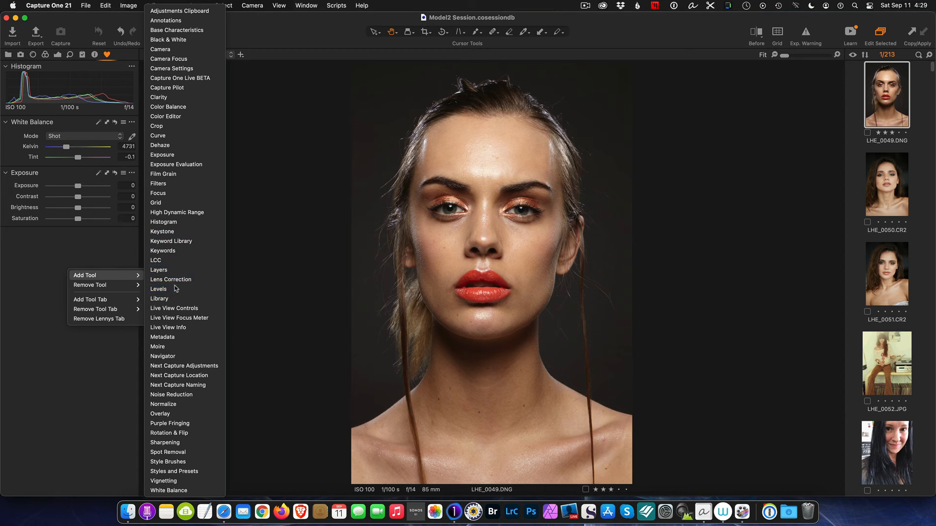
Step: Add the Curve and High Dynamic Range tools below Levels in the custom tool tab
{"action": "right_click", "coordinate": [52, 340]}
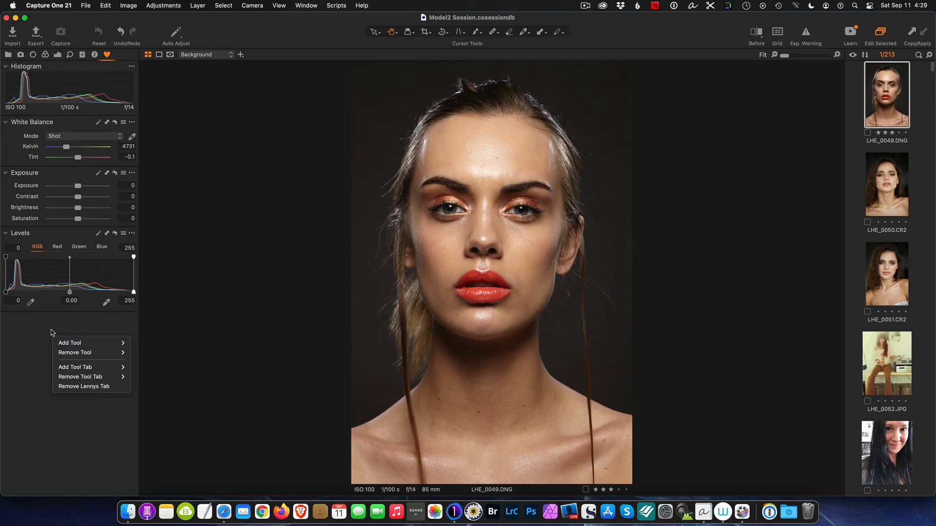
{"action": "mouse_move", "coordinate": [78, 344]}
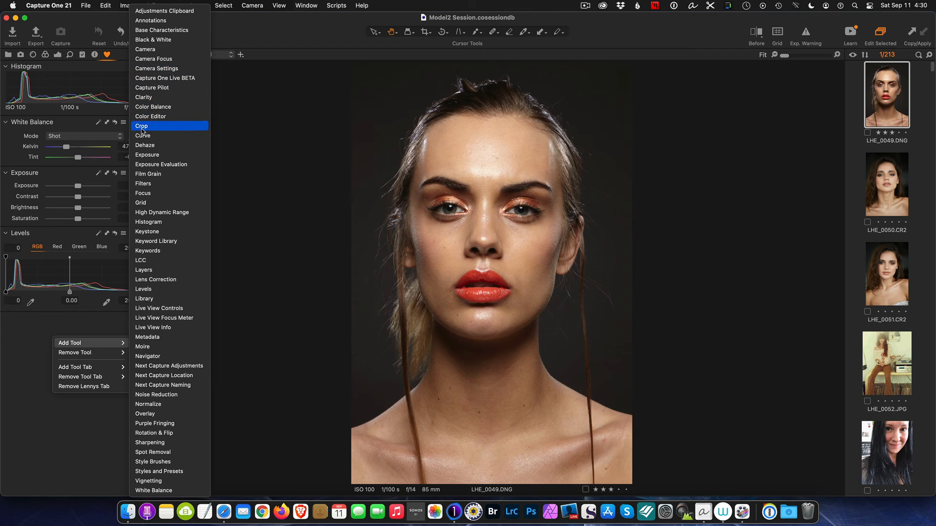
{"action": "left_click", "coordinate": [115, 188]}
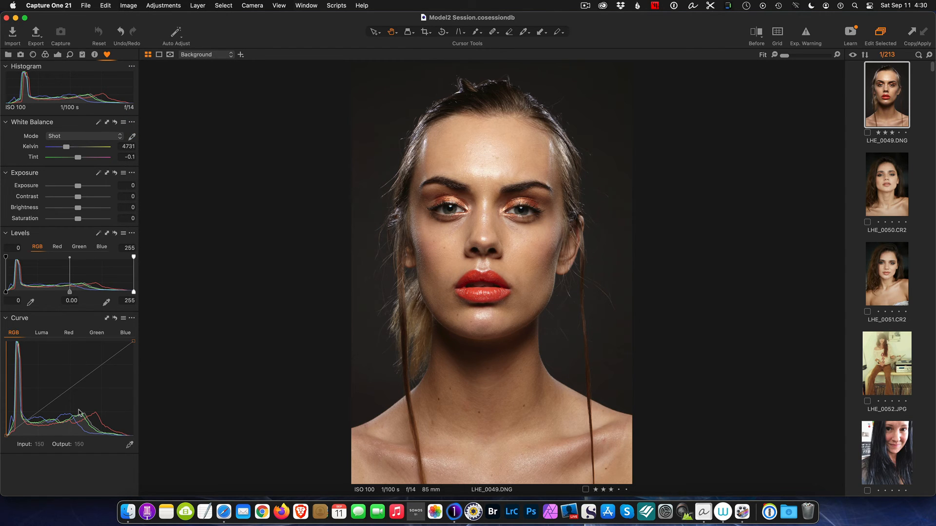
{"action": "right_click", "coordinate": [77, 465]}
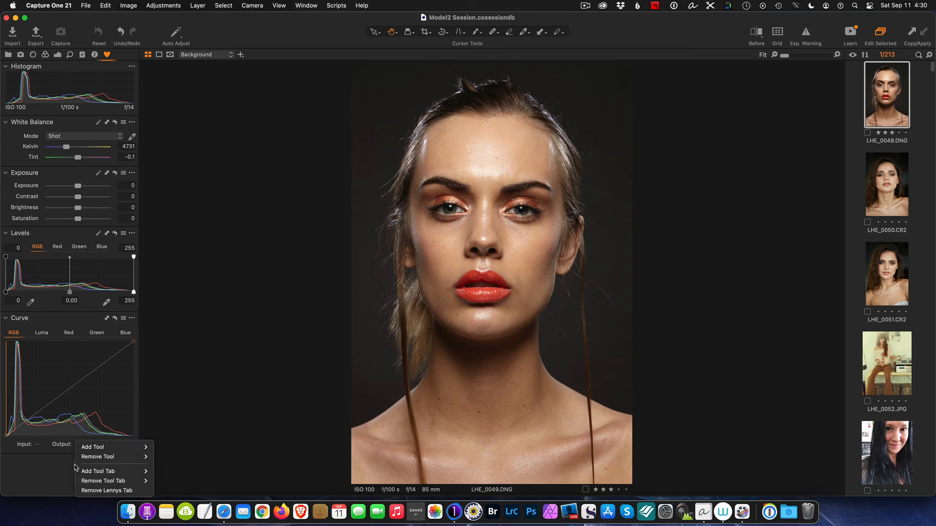
{"action": "mouse_move", "coordinate": [114, 451]}
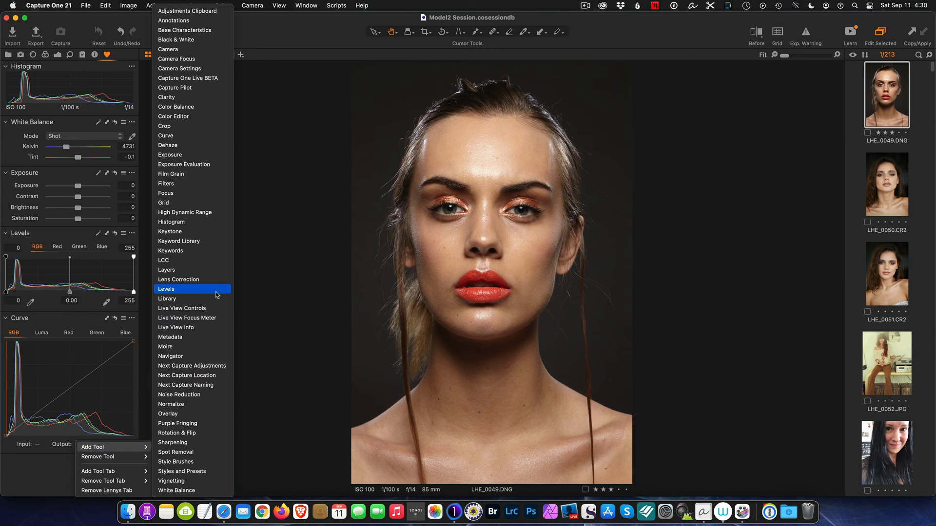
{"action": "left_click", "coordinate": [192, 213]}
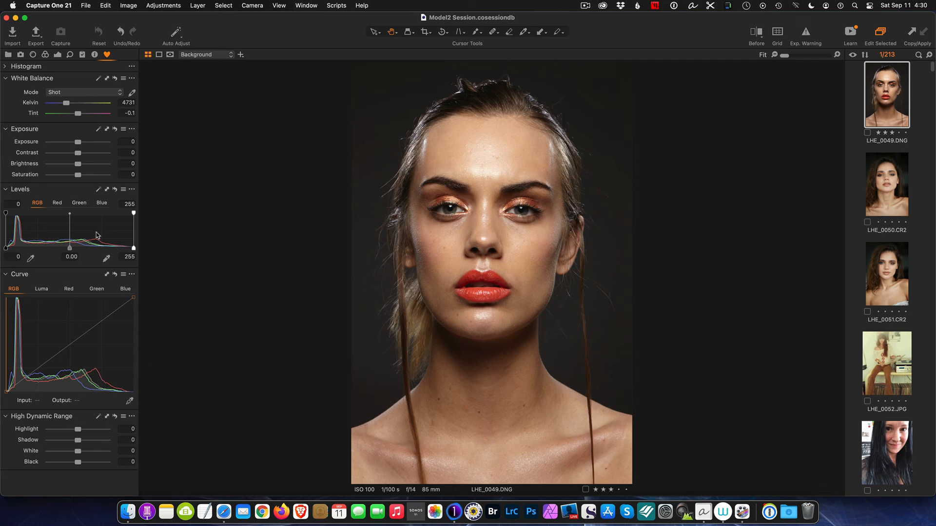
Step: View the session library, return to the custom heart tool tab and expand its Histogram tool
{"action": "left_click", "coordinate": [8, 54]}
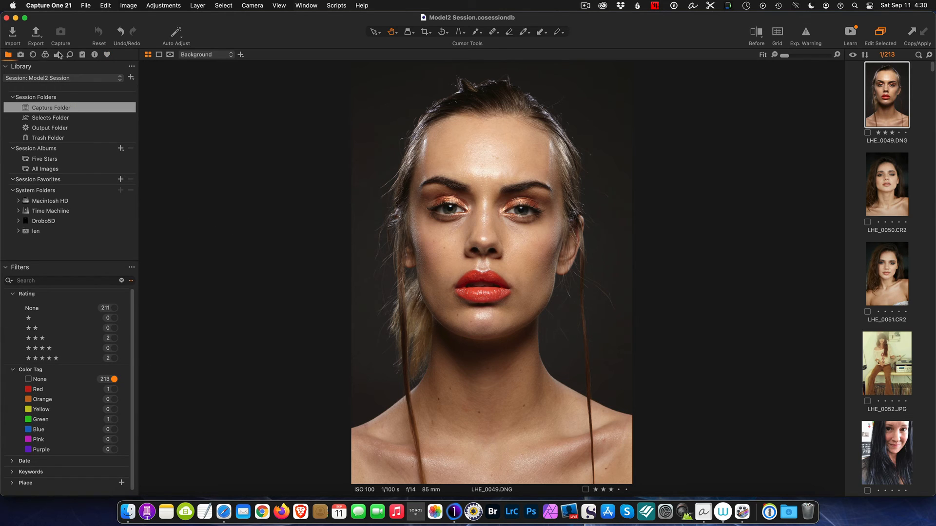
{"action": "left_click", "coordinate": [107, 55]}
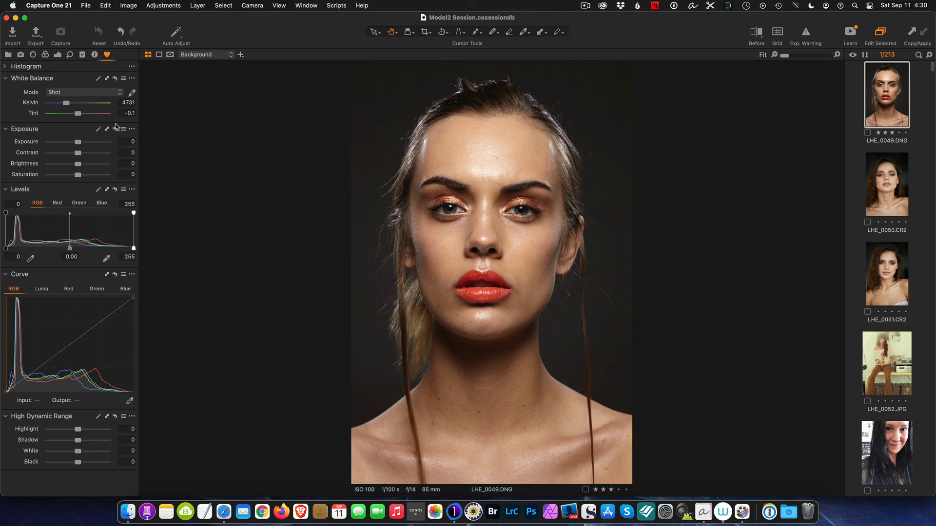
{"action": "left_click", "coordinate": [5, 69]}
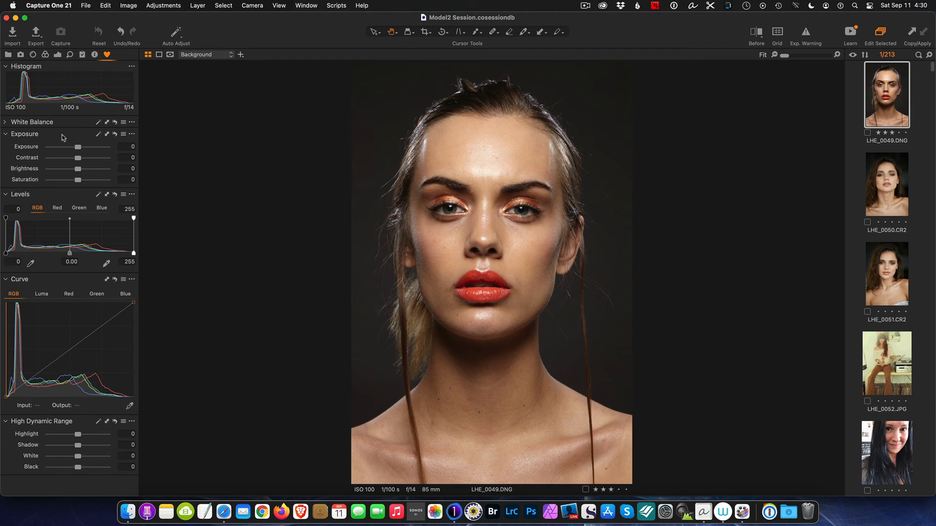
Step: Expand the White Balance tool, try the Tungsten and Cloudy modes on the portrait, and restore the Shot mode
{"action": "mouse_move", "coordinate": [16, 135]}
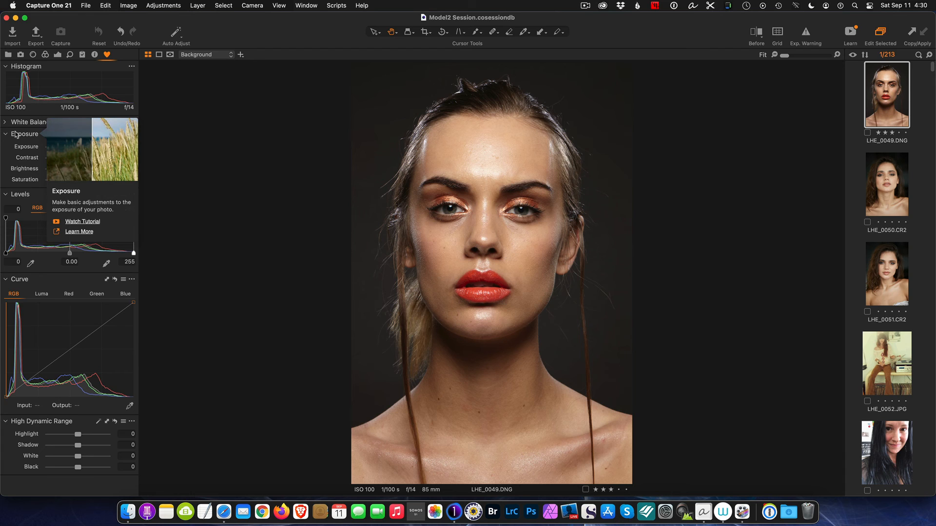
{"action": "left_click", "coordinate": [5, 125]}
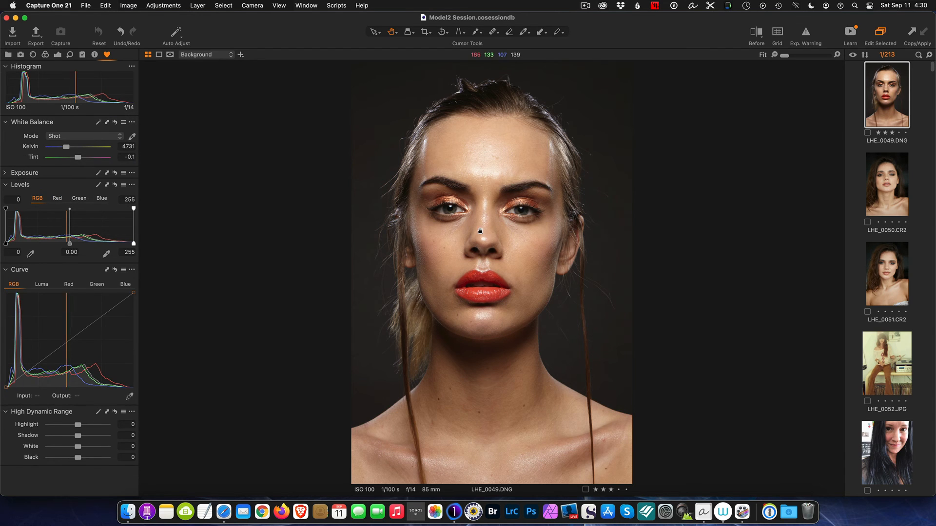
{"action": "left_click", "coordinate": [95, 138]}
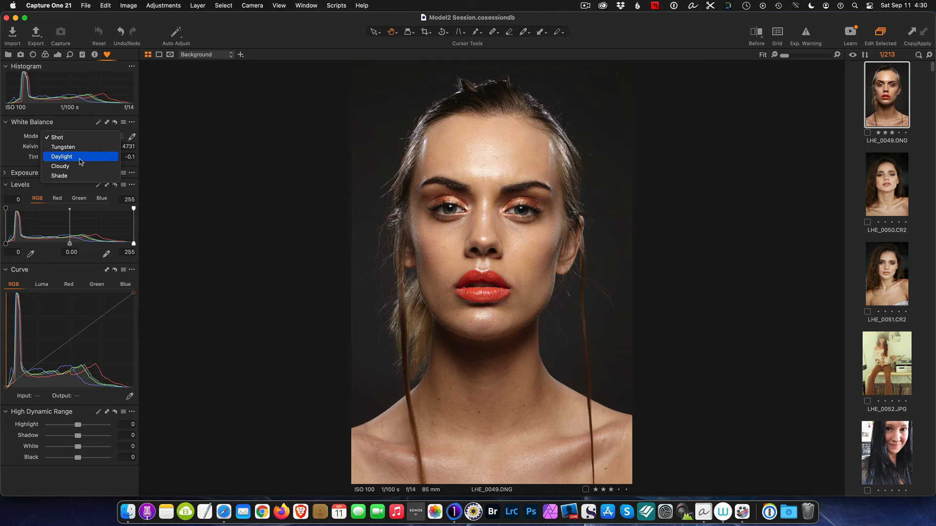
{"action": "left_click", "coordinate": [86, 148]}
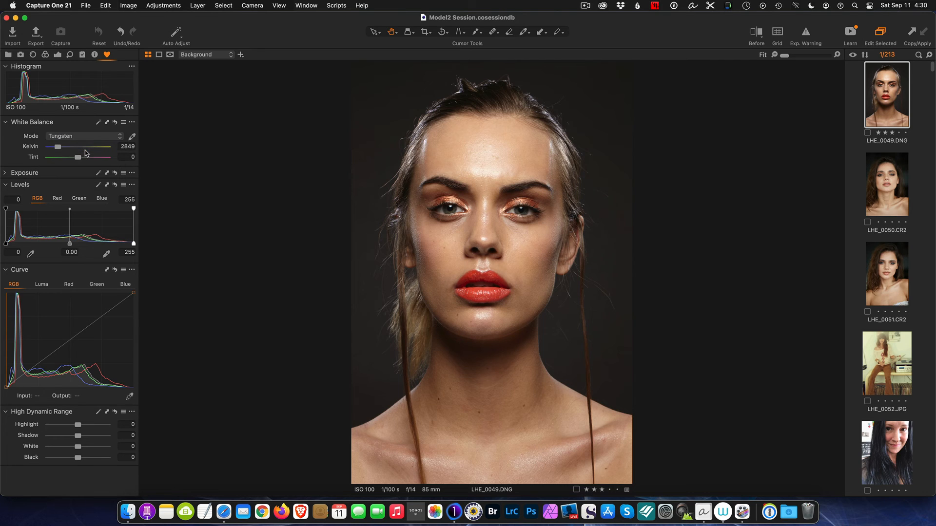
{"action": "left_click", "coordinate": [100, 137]}
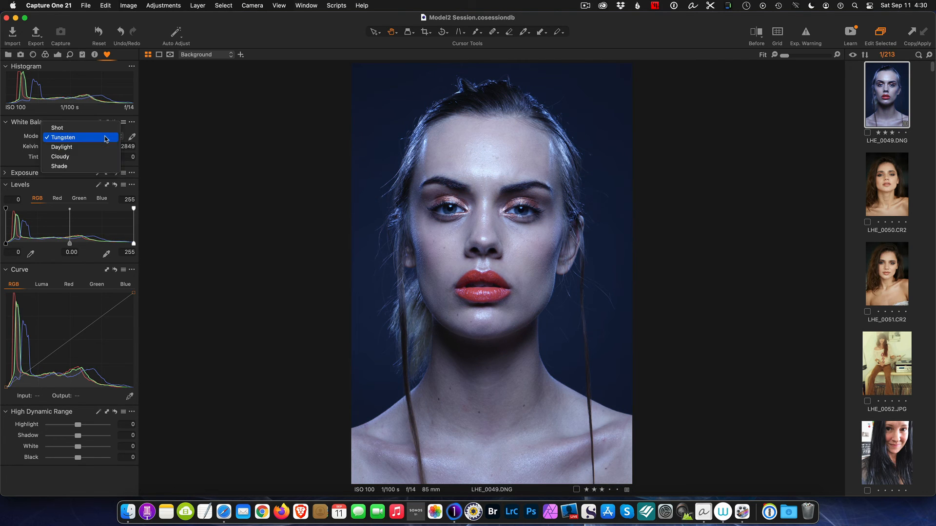
{"action": "left_click", "coordinate": [85, 156]}
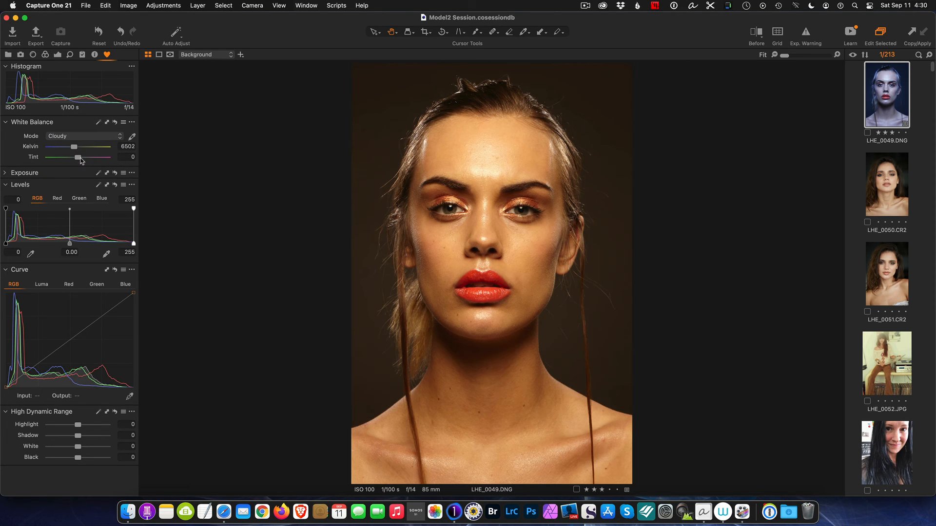
{"action": "left_click", "coordinate": [93, 136]}
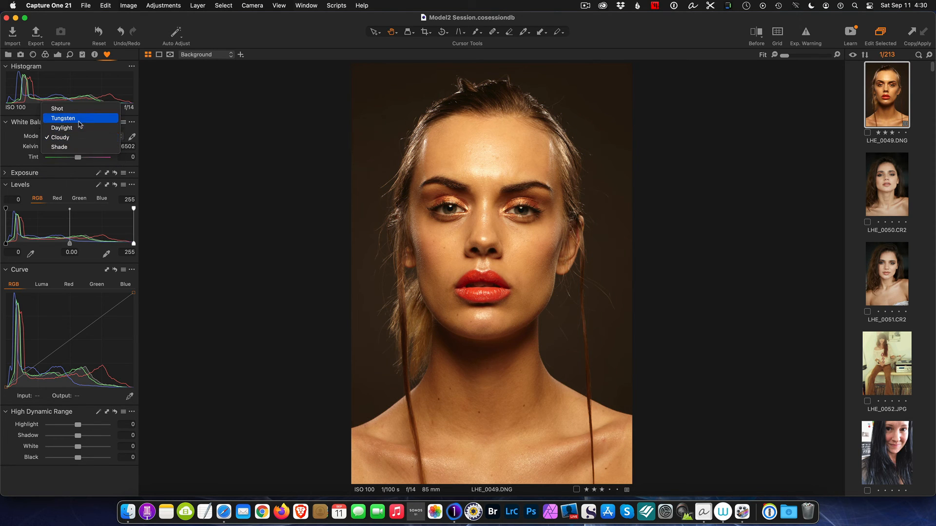
{"action": "left_click", "coordinate": [78, 119]}
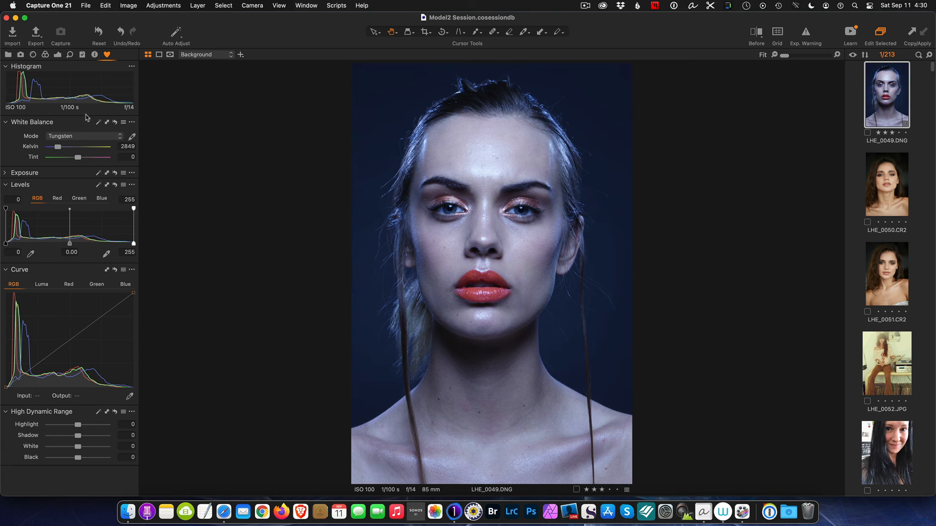
{"action": "left_click", "coordinate": [96, 135]}
{"action": "left_click", "coordinate": [78, 125]}
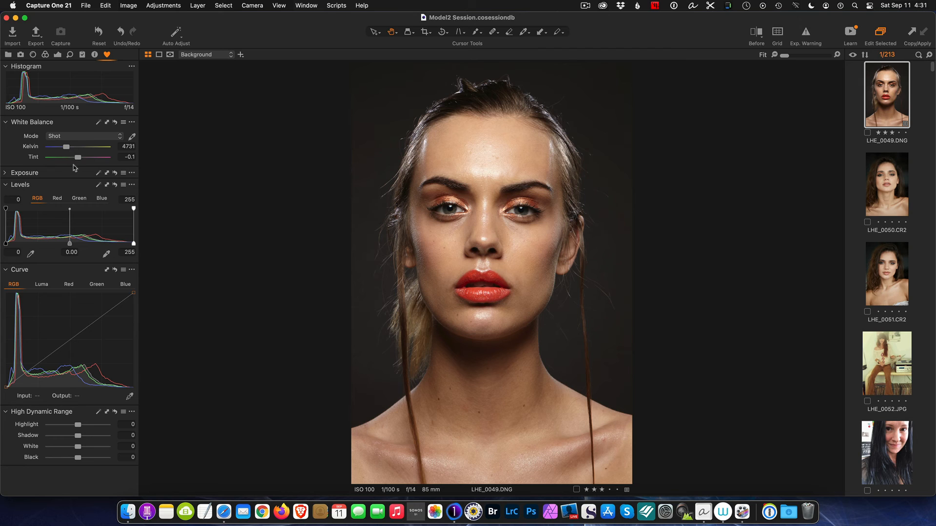
Step: Set the portrait's Exposure to 0.18 and its Contrast and Saturation to 9, and apply an automatic Levels adjustment
{"action": "left_click", "coordinate": [6, 174]}
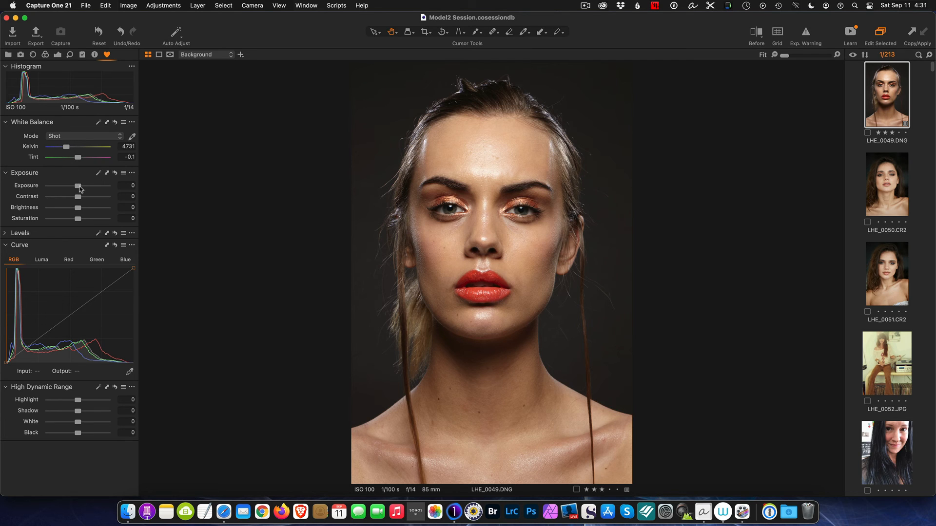
{"action": "left_click_drag", "start_coordinate": [80, 187], "coordinate": [82, 188]}
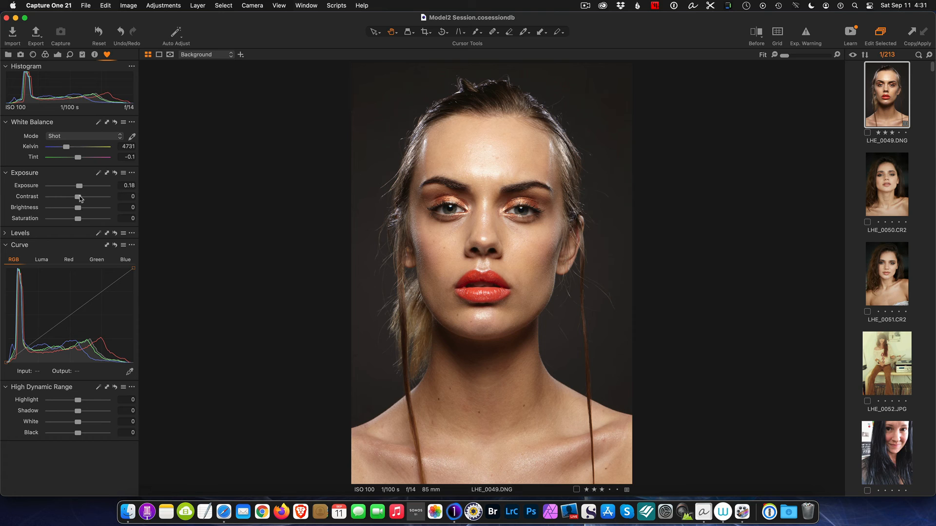
{"action": "left_click_drag", "start_coordinate": [79, 197], "coordinate": [84, 198]}
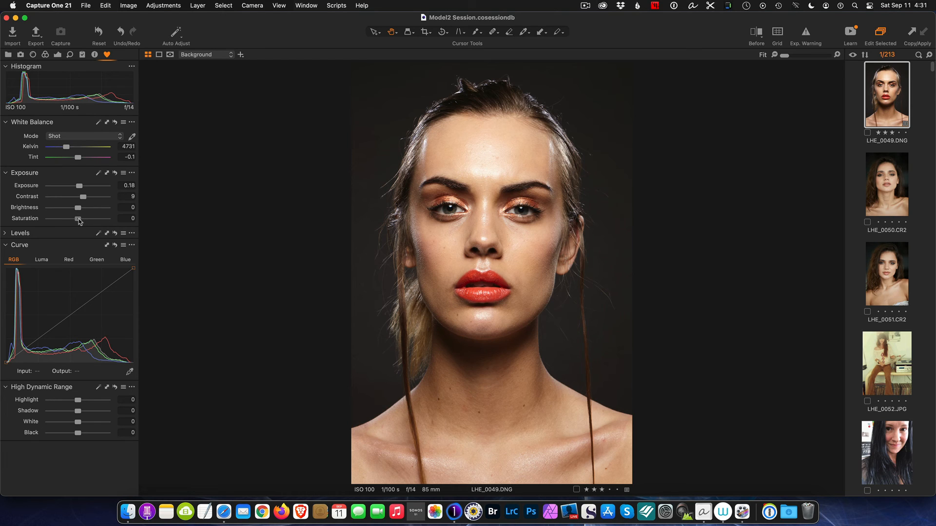
{"action": "left_click_drag", "start_coordinate": [77, 218], "coordinate": [80, 219]}
{"action": "left_click", "coordinate": [8, 234]}
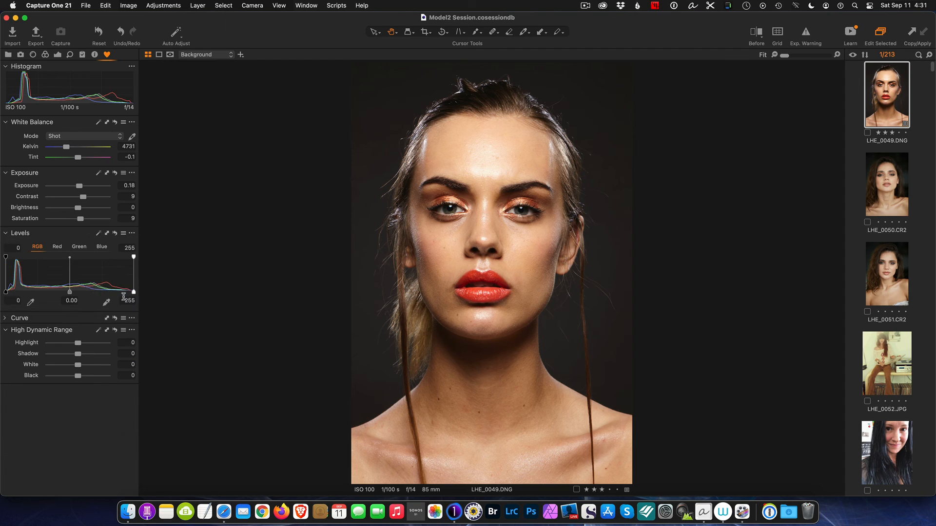
{"action": "left_click", "coordinate": [98, 234]}
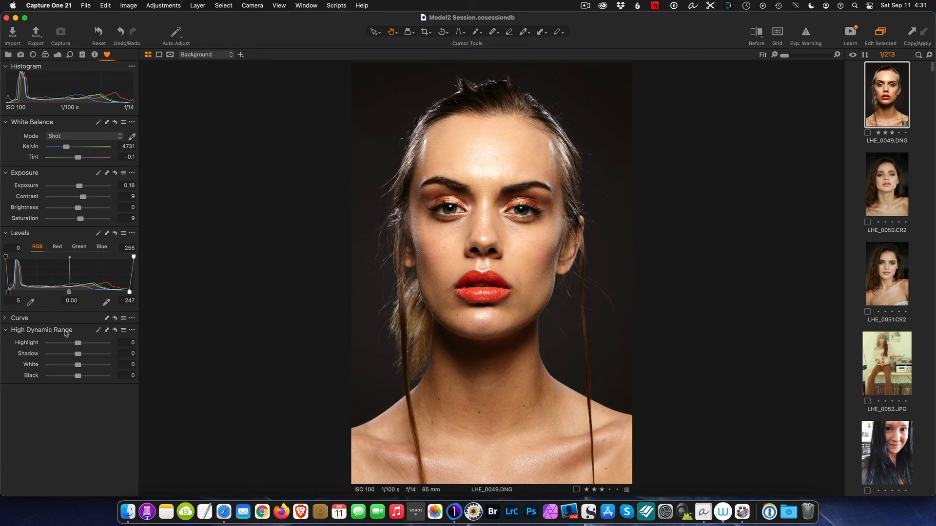
Step: Shape the RGB curve with two slightly raised points, one in the shadows and one in the highlights at about input 190, output 199
{"action": "left_click", "coordinate": [4, 320]}
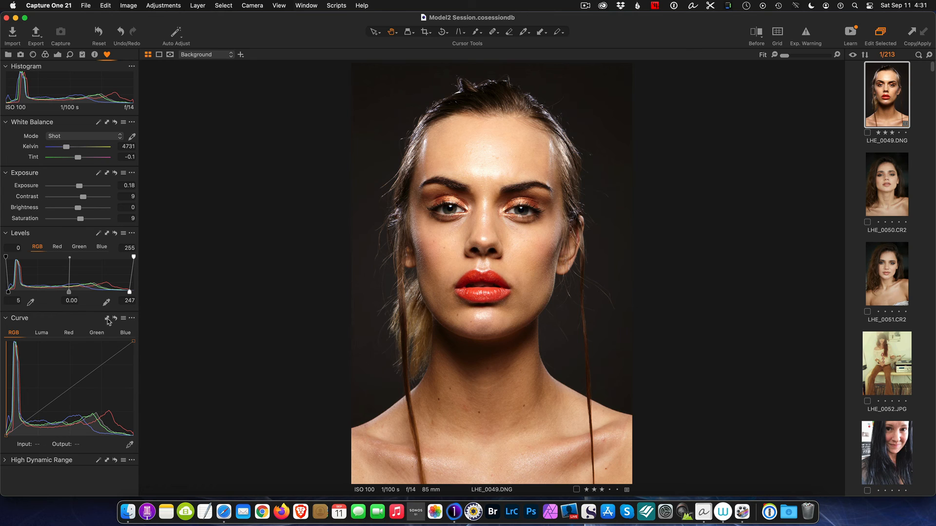
{"action": "left_click", "coordinate": [132, 318]}
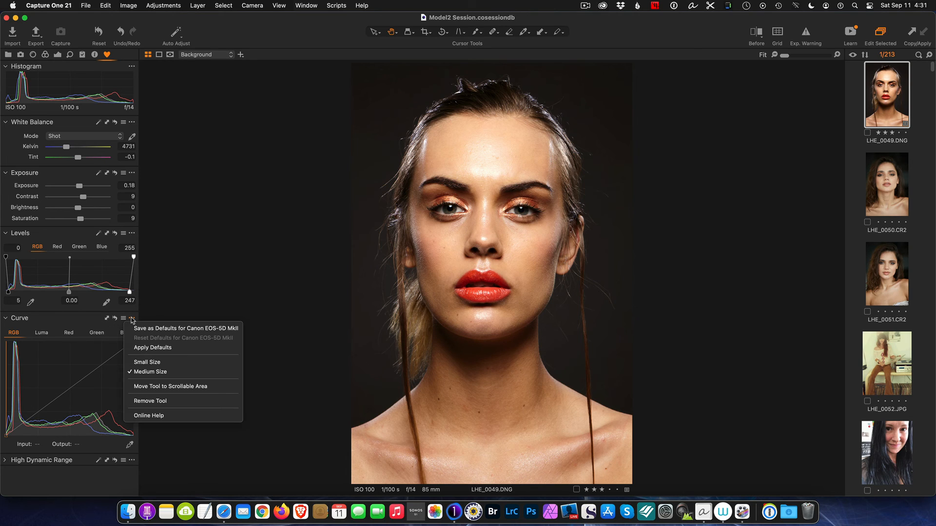
{"action": "left_click", "coordinate": [71, 369]}
{"action": "left_click", "coordinate": [100, 365]}
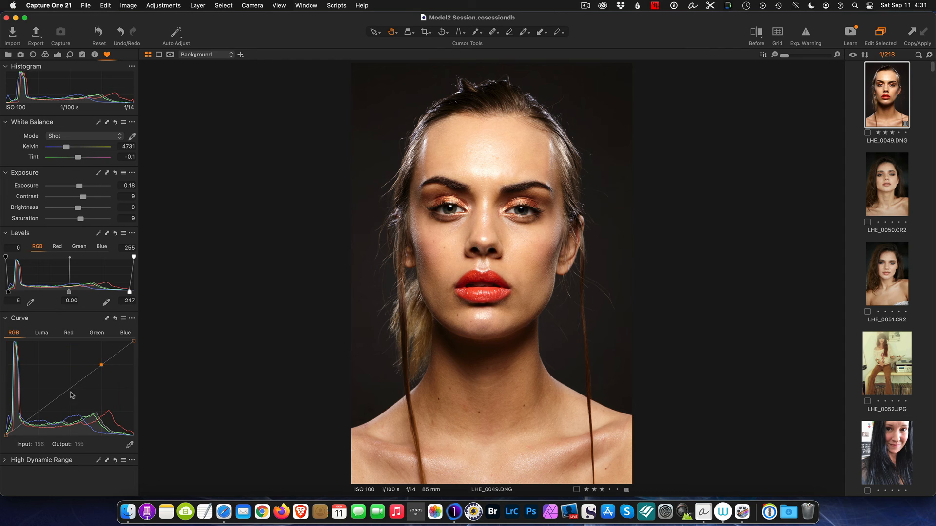
{"action": "left_click", "coordinate": [41, 408]}
{"action": "left_click_drag", "start_coordinate": [102, 365], "coordinate": [101, 362]}
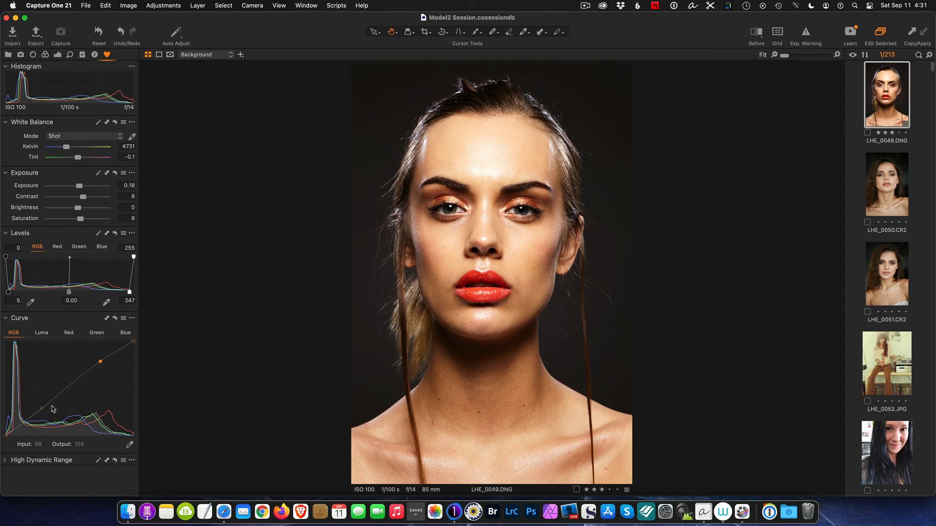
{"action": "left_click_drag", "start_coordinate": [44, 409], "coordinate": [45, 406]}
{"action": "left_click_drag", "start_coordinate": [100, 361], "coordinate": [101, 363]}
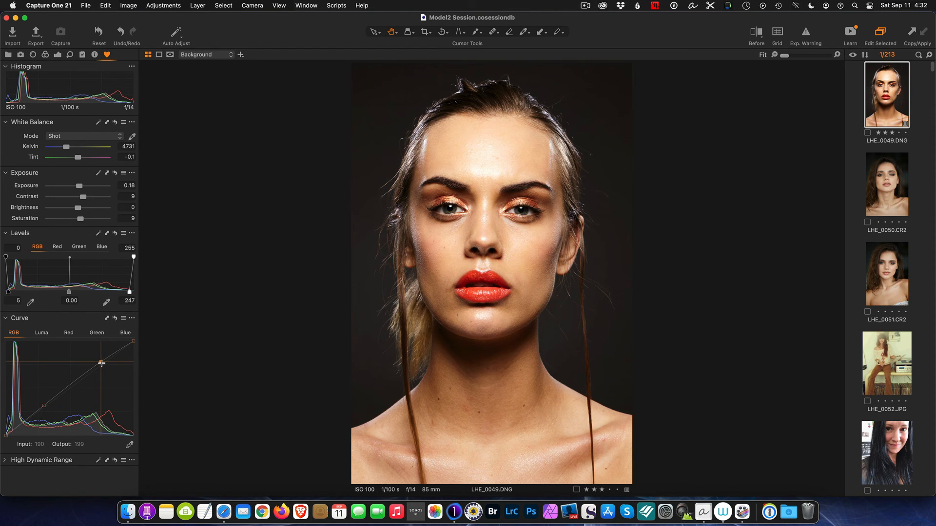
Step: Expand the High Dynamic Range tool and set Highlight to -32 and Shadow to -24
{"action": "left_click", "coordinate": [7, 461]}
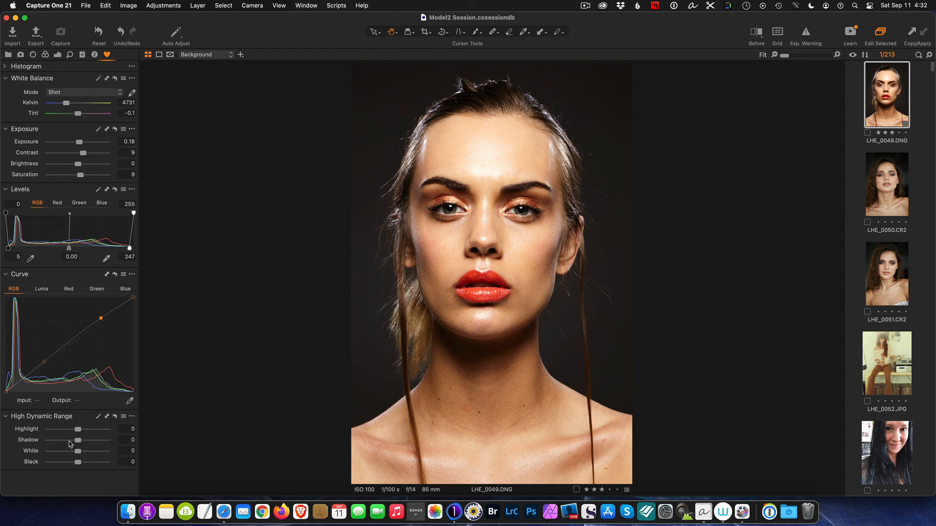
{"action": "mouse_move", "coordinate": [79, 431]}
{"action": "left_mouse_down"}
{"action": "mouse_move", "coordinate": [106, 431]}
{"action": "mouse_move", "coordinate": [69, 431]}
{"action": "mouse_move", "coordinate": [95, 443]}
{"action": "mouse_move", "coordinate": [72, 445]}
{"action": "left_mouse_up"}
{"action": "left_click_drag", "start_coordinate": [73, 442], "coordinate": [71, 442]}
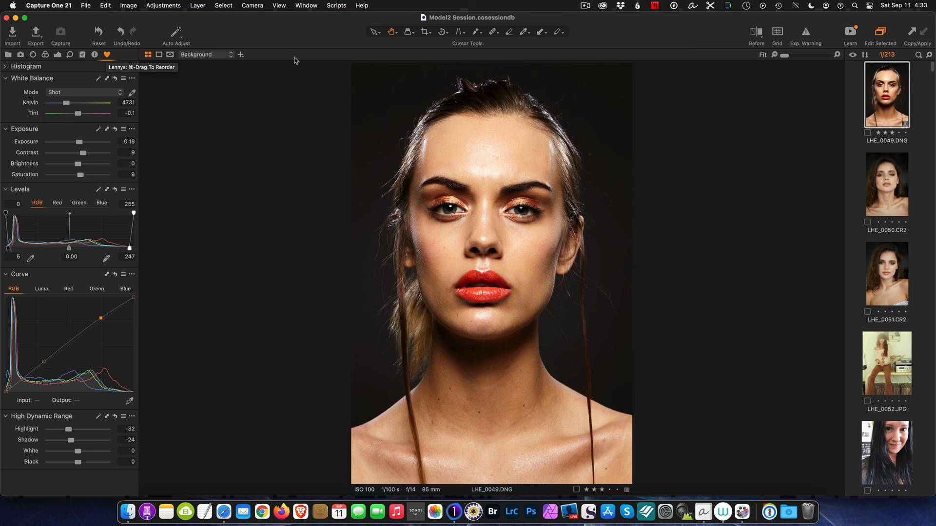
Step: Compare an Exposure of 3.07 with the original in the before/after split view, and reset all of the photo's adjustments
{"action": "left_click_drag", "start_coordinate": [77, 145], "coordinate": [100, 144]}
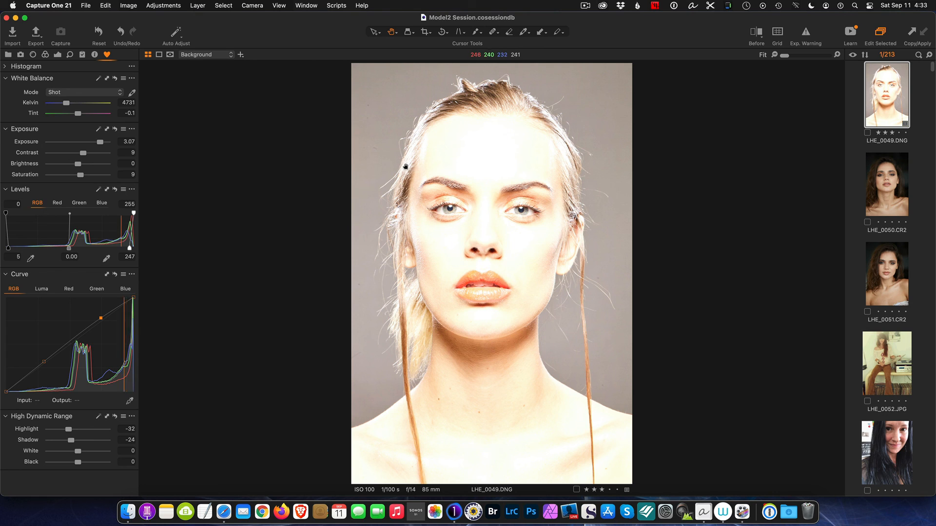
{"action": "left_click", "coordinate": [757, 33]}
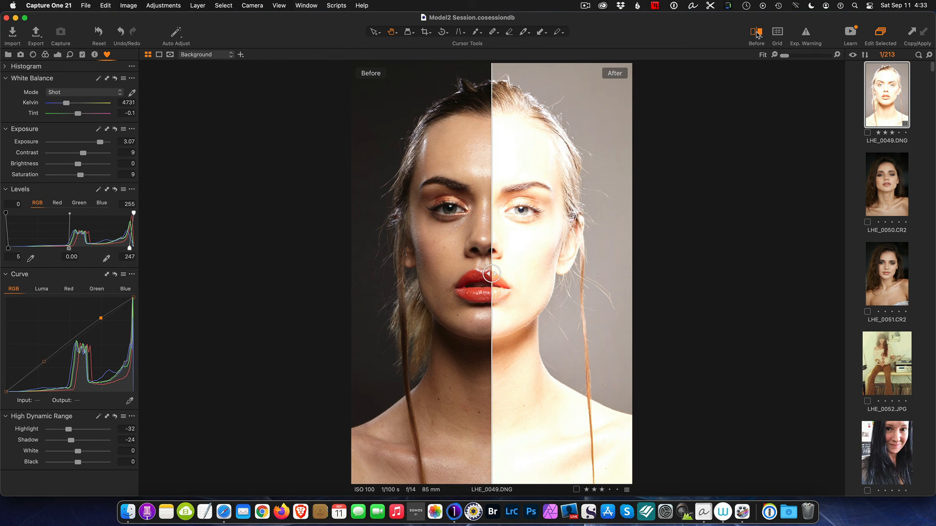
{"action": "left_click", "coordinate": [98, 32]}
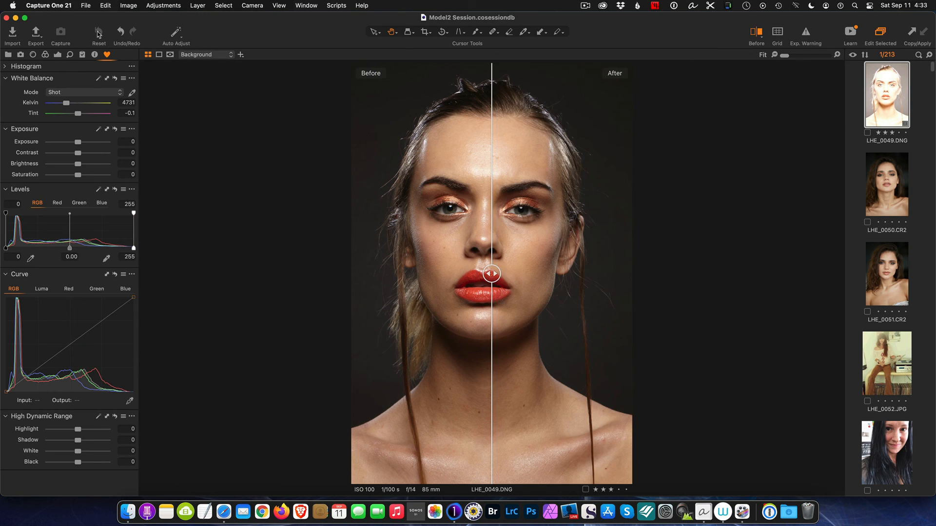
{"action": "left_click", "coordinate": [756, 33]}
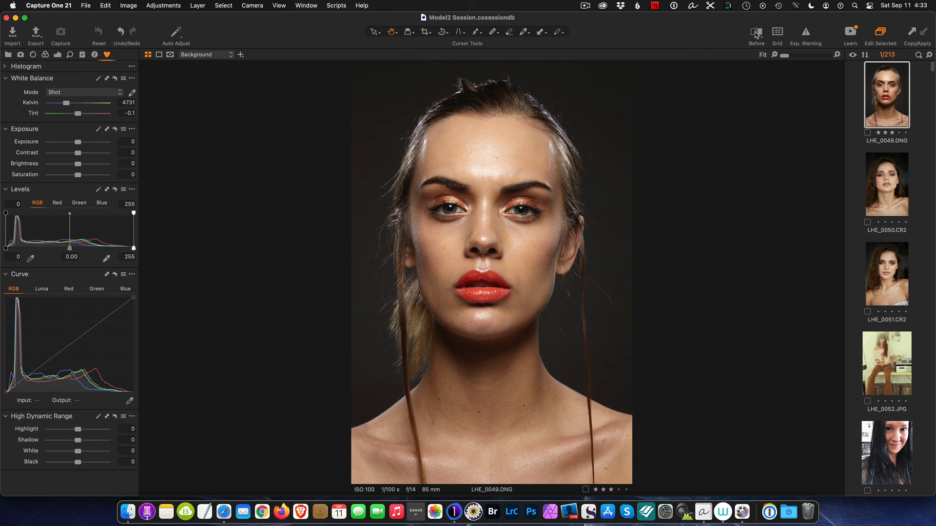